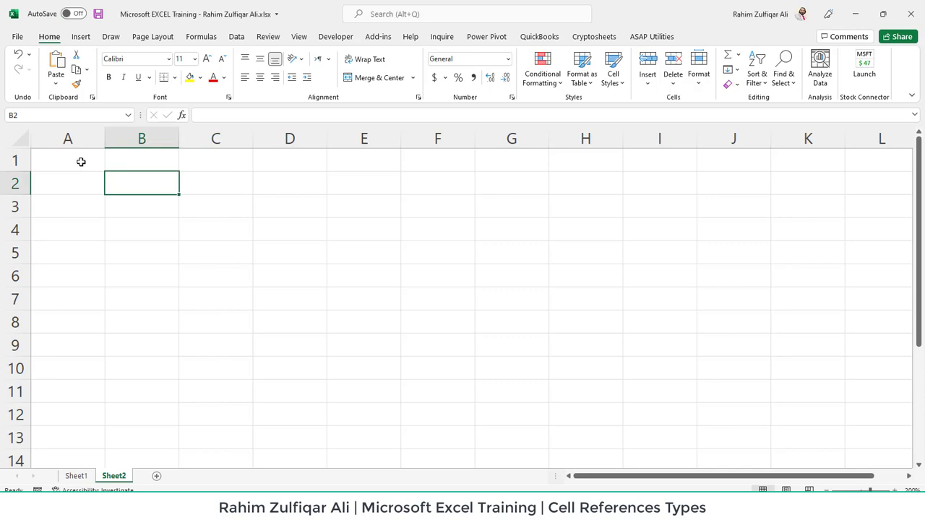
# Type 'Cell Reference Types' in B2 and autofit column B to its width.
pyautogui.click(97, 163)
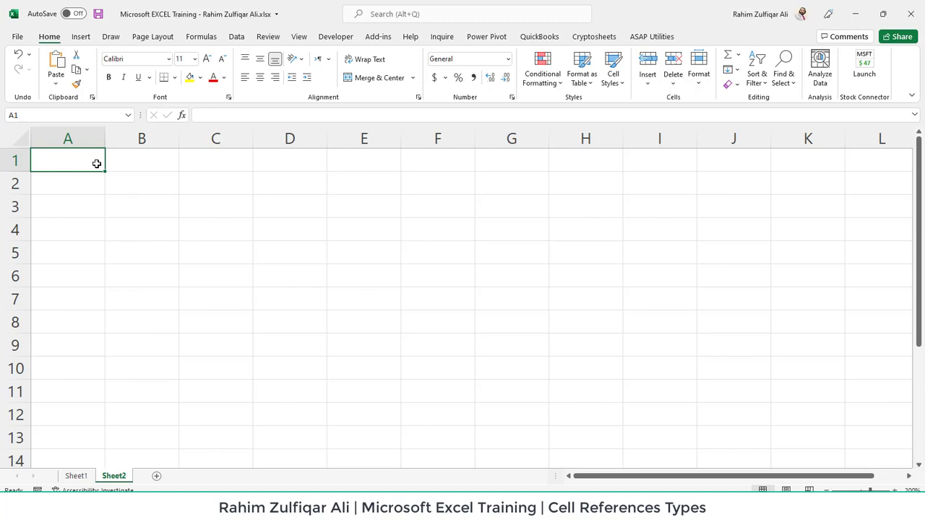
pyautogui.press('Right')
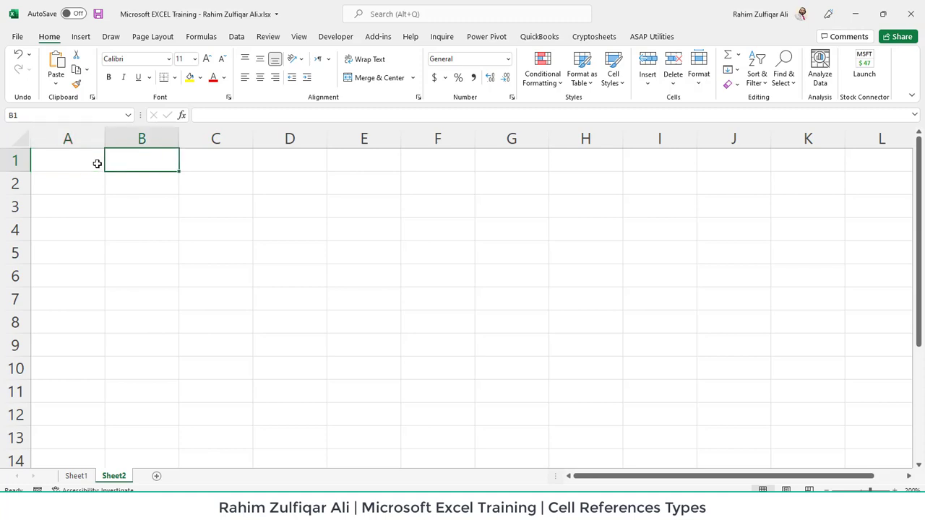
pyautogui.press('Down')
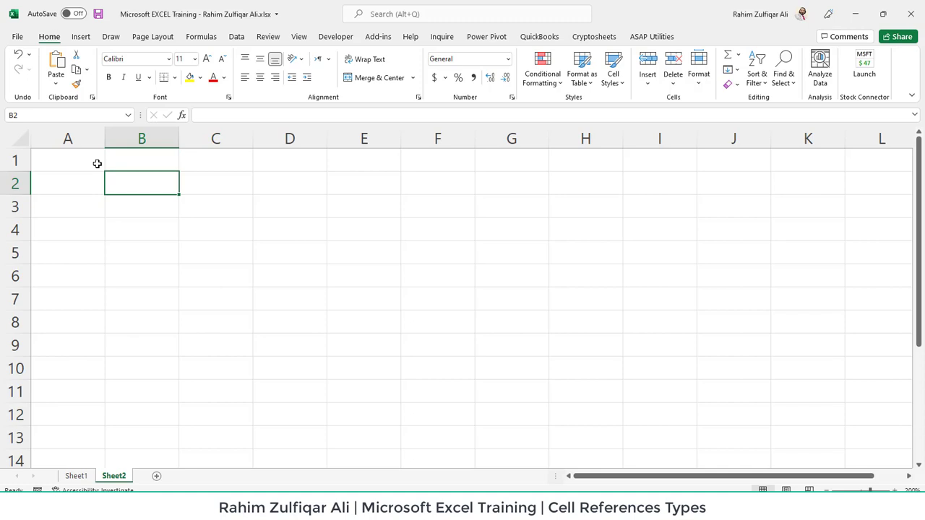
pyautogui.write('Cell Refere')
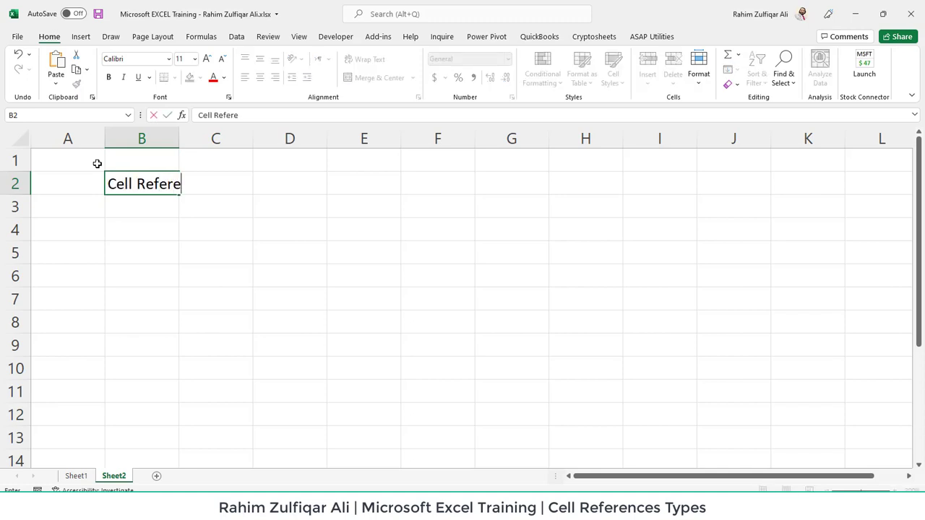
pyautogui.write('nce Types')
pyautogui.press('Return')
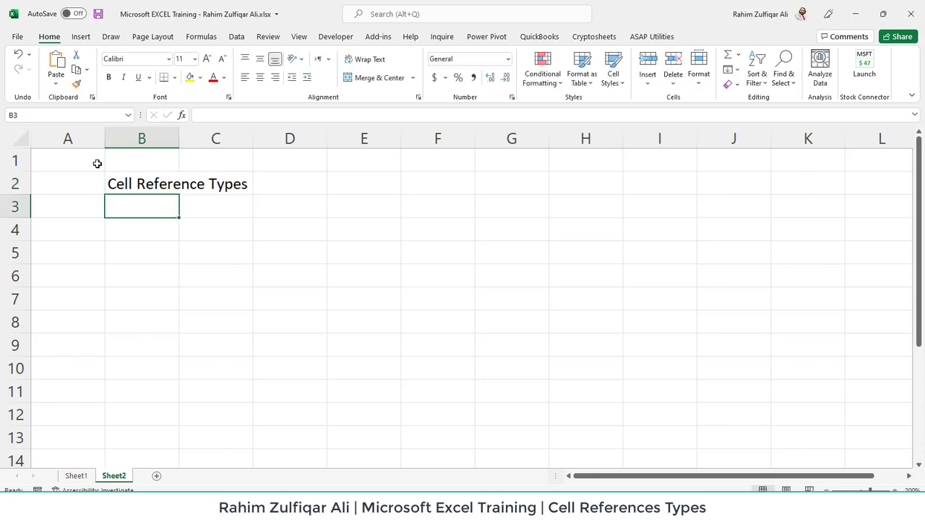
pyautogui.doubleClick(178, 138)
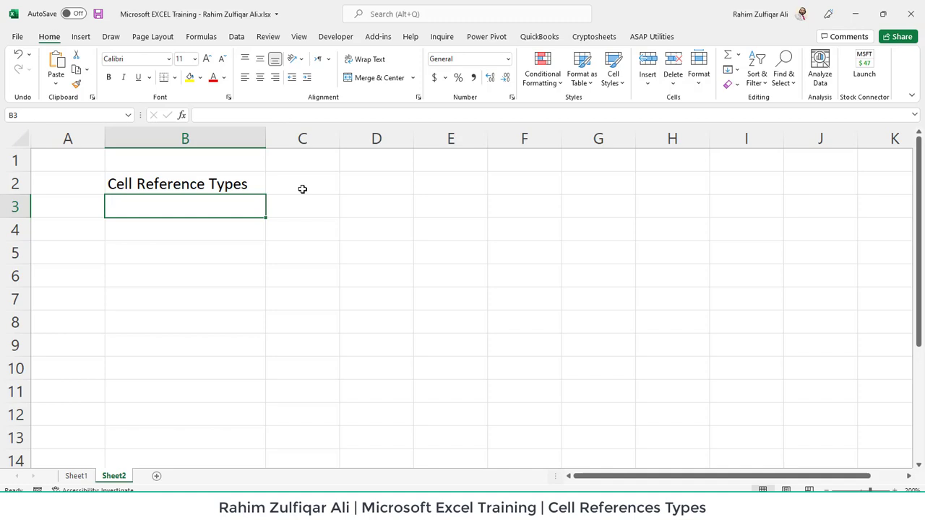
# Enter '1. Relative', '2. Absolute' and '3. Mixed' in B3:B5.
pyautogui.write('1. ')
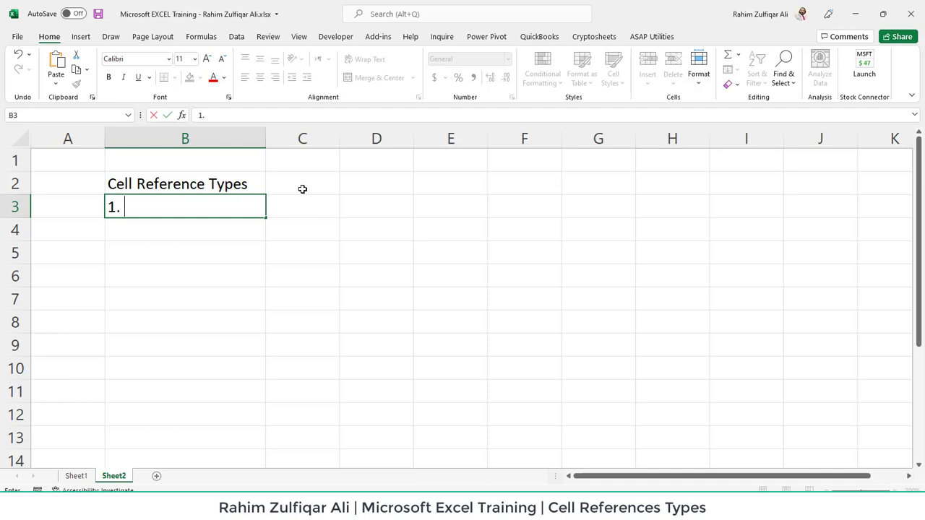
pyautogui.write('Relat')
pyautogui.write('ive')
pyautogui.press('Return')
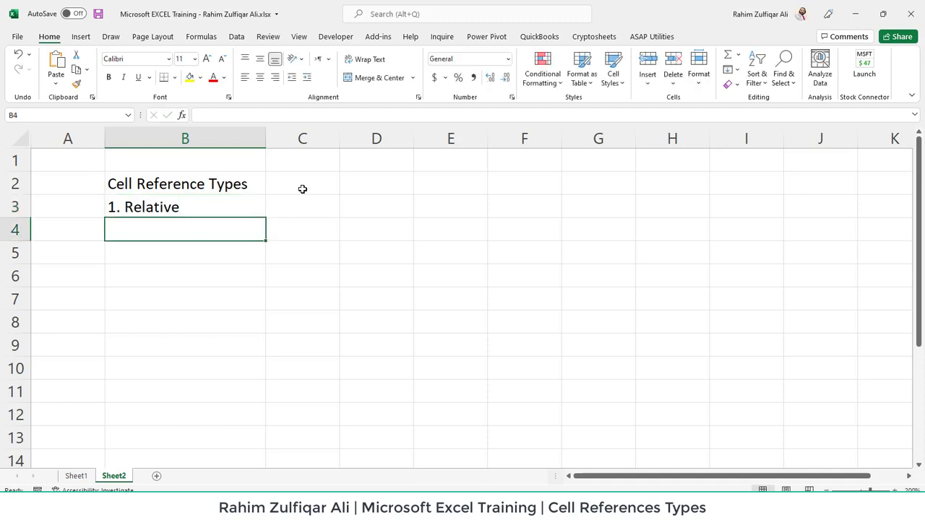
pyautogui.write('2. A')
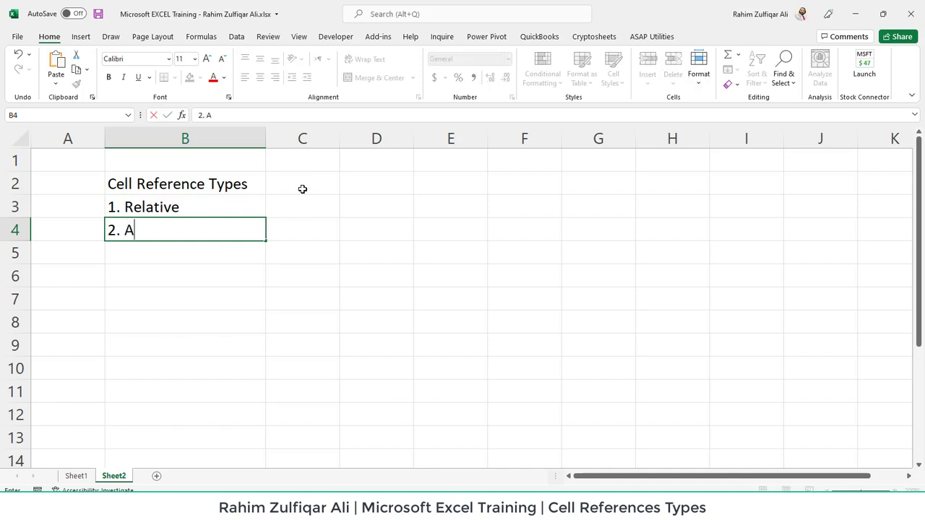
pyautogui.write('bsol')
pyautogui.write('ute')
pyautogui.press('Return')
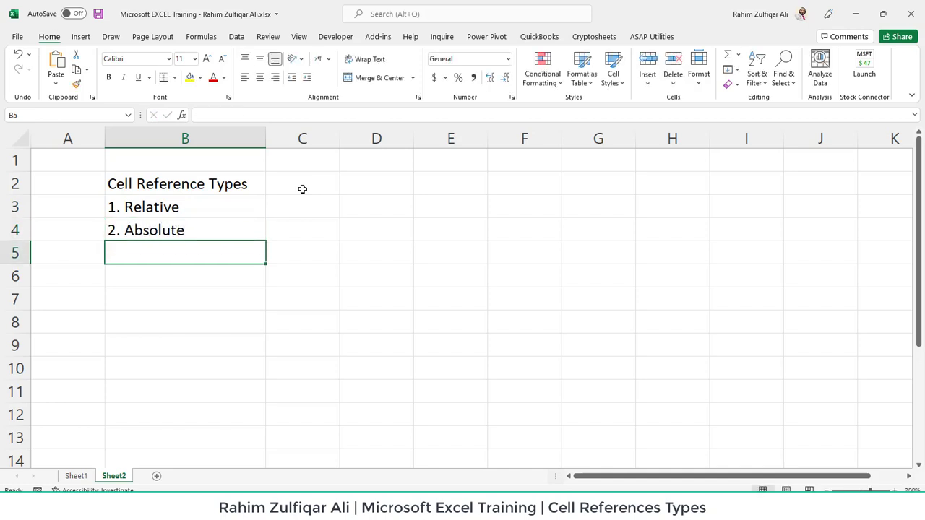
pyautogui.write('3. M')
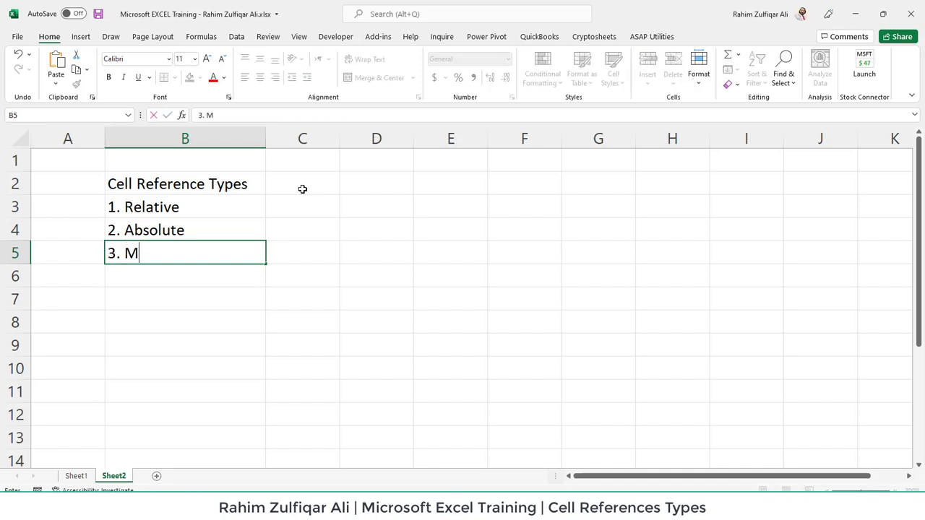
pyautogui.write('ixed')
pyautogui.press('Return')
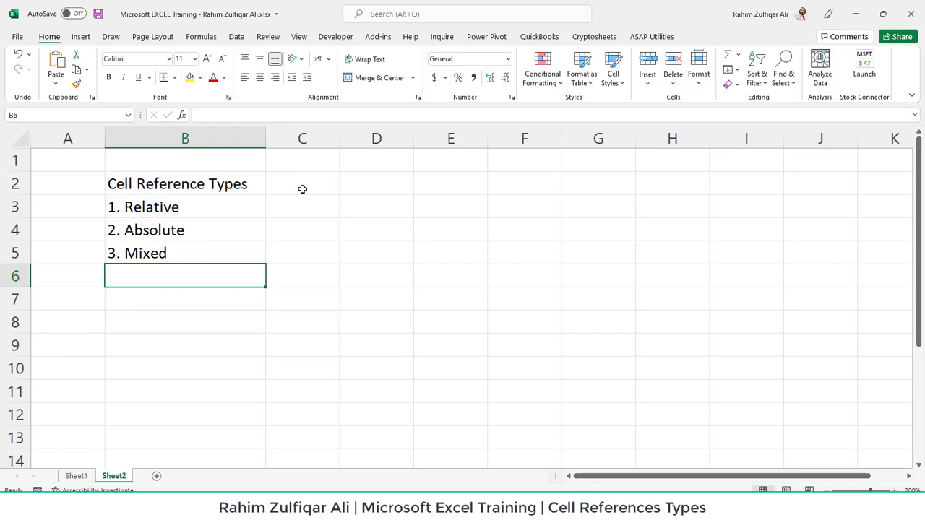
# Enter '4. 3D', '5. Structured' and '6. External' in B6:B8.
pyautogui.write('4. 3D')
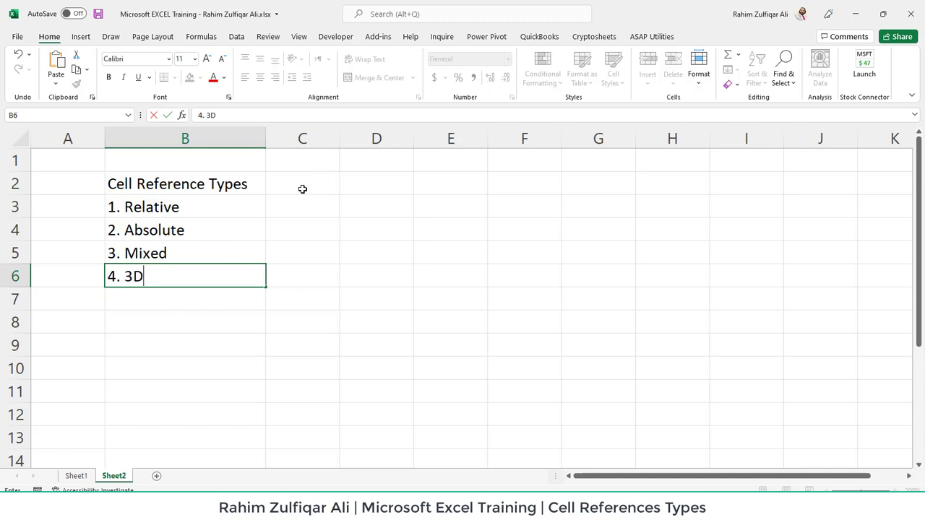
pyautogui.press('Return')
pyautogui.write('5. St')
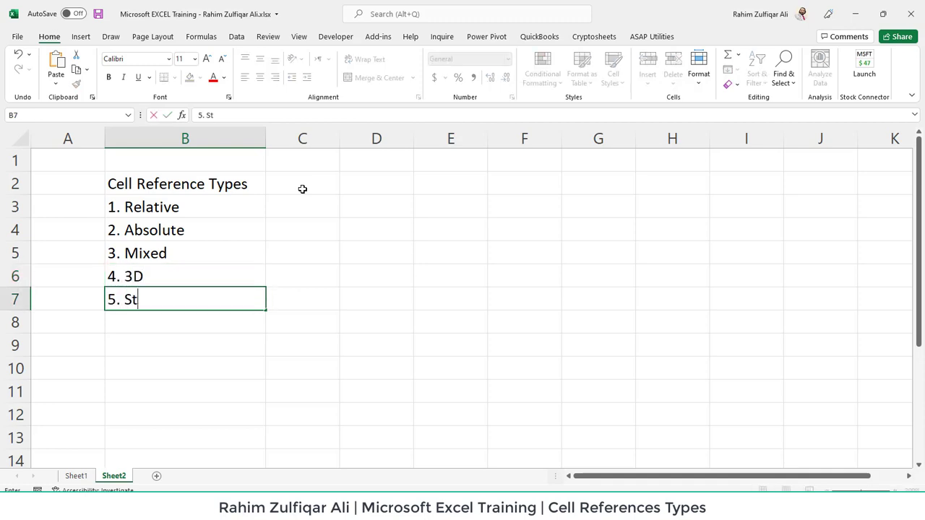
pyautogui.write('ruc')
pyautogui.press('BackSpace')
pyautogui.press('BackSpace')
pyautogui.write('uctured')
pyautogui.press('Return')
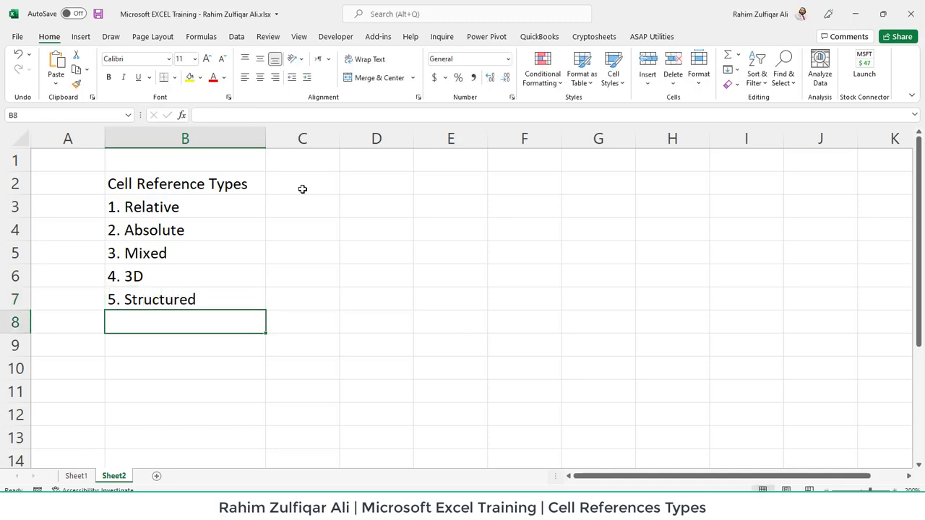
pyautogui.write('6. Ex')
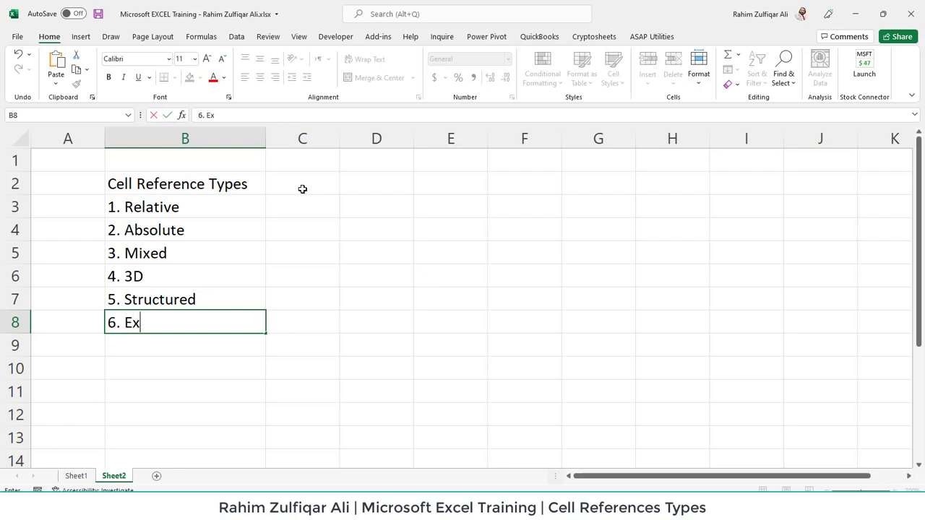
pyautogui.write('ternal')
pyautogui.press('Return')
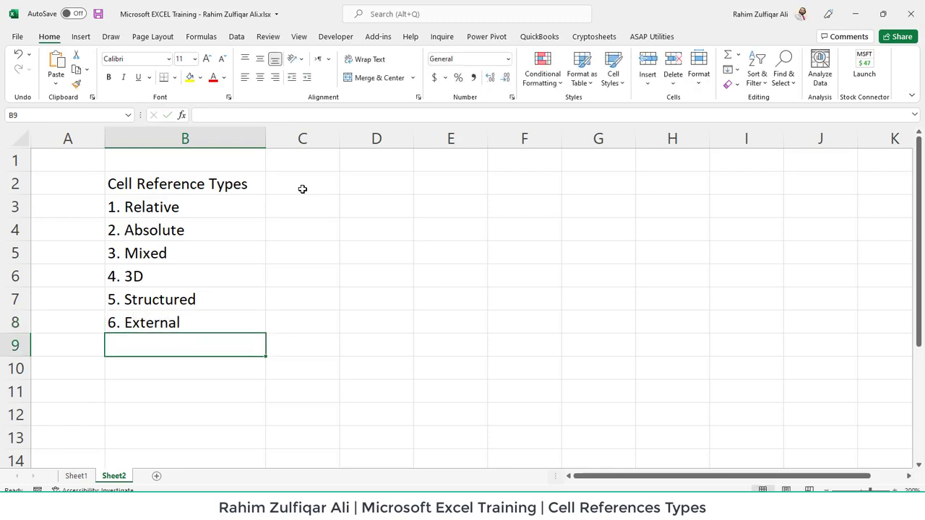
# Put 'Examples' in C2, with A1, $A$1 and '$A1 / A$1' in C3:C5.
pyautogui.click(302, 189)
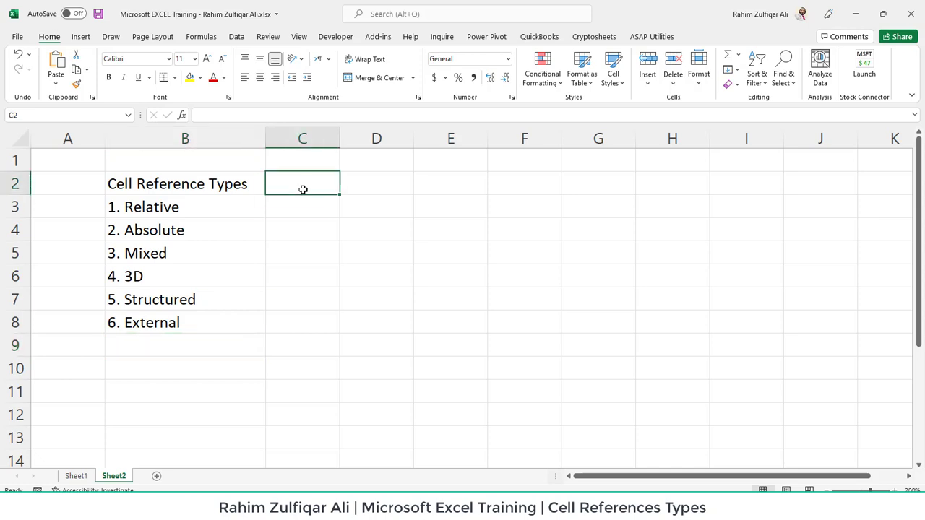
pyautogui.write('Examples')
pyautogui.press('Return')
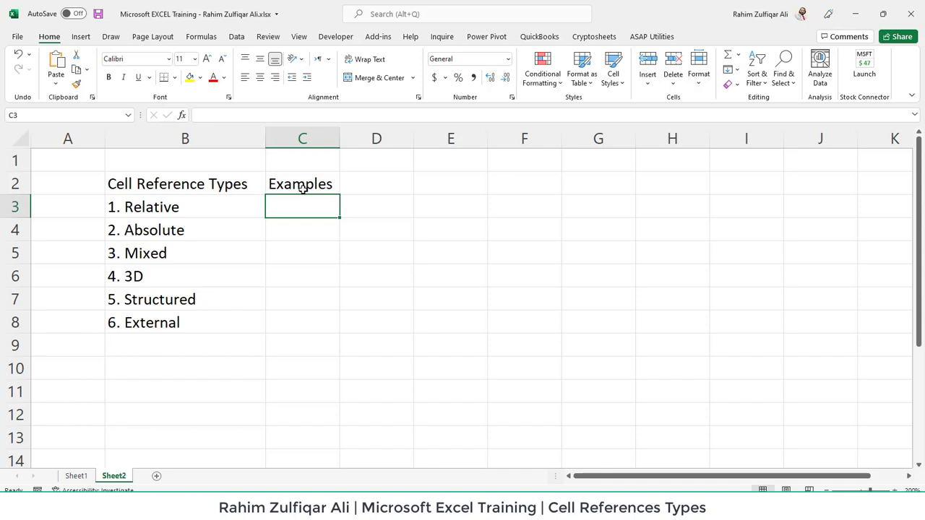
pyautogui.write('A1')
pyautogui.press('Return')
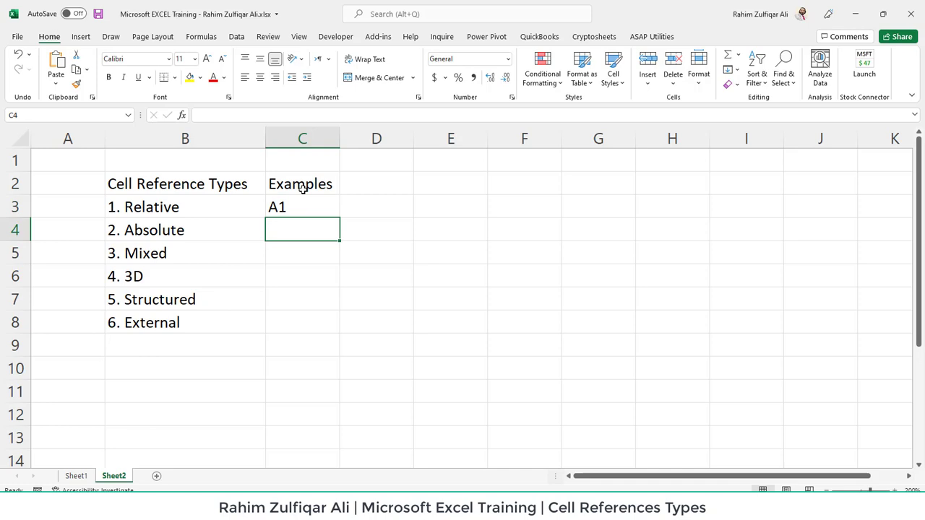
pyautogui.write('$A$1')
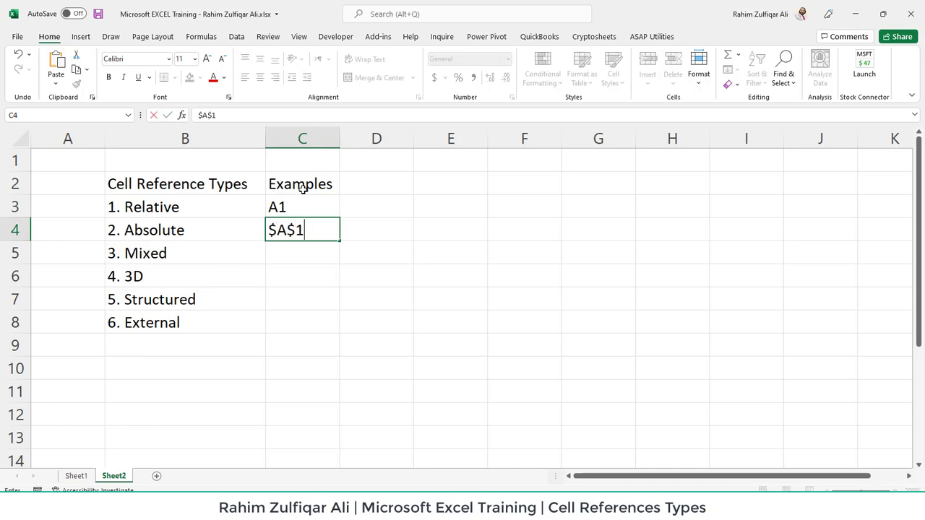
pyautogui.press('Return')
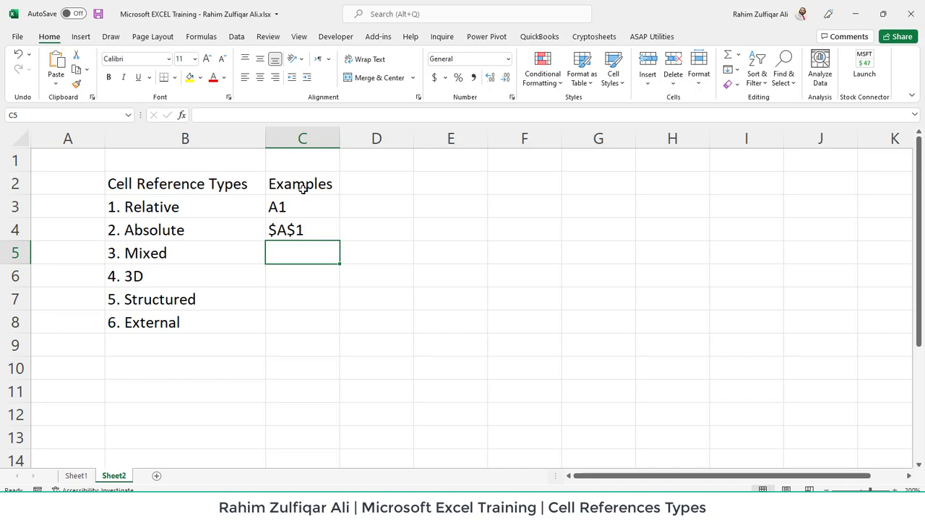
pyautogui.write('$A$1')
pyautogui.press('BackSpace')
pyautogui.press('BackSpace')
pyautogui.write('1 ')
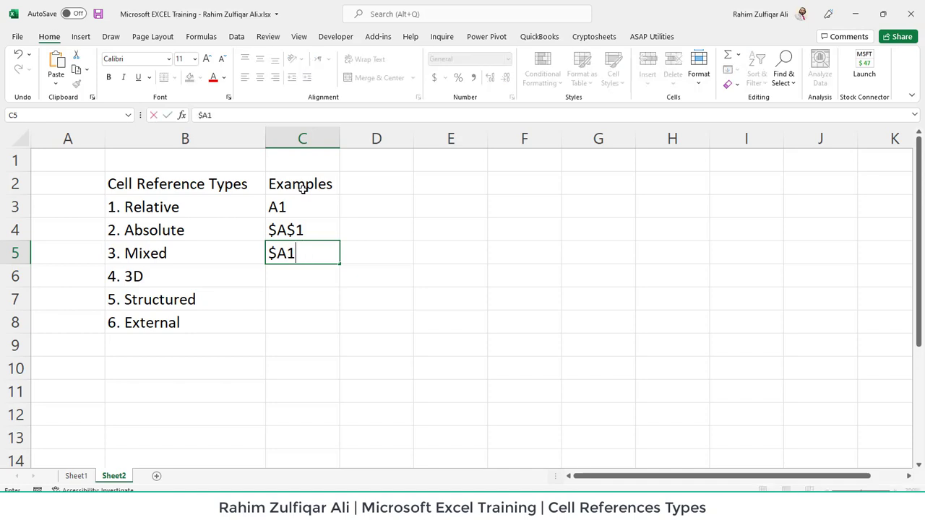
pyautogui.write('/ ')
pyautogui.write('A$1')
pyautogui.press('Return')
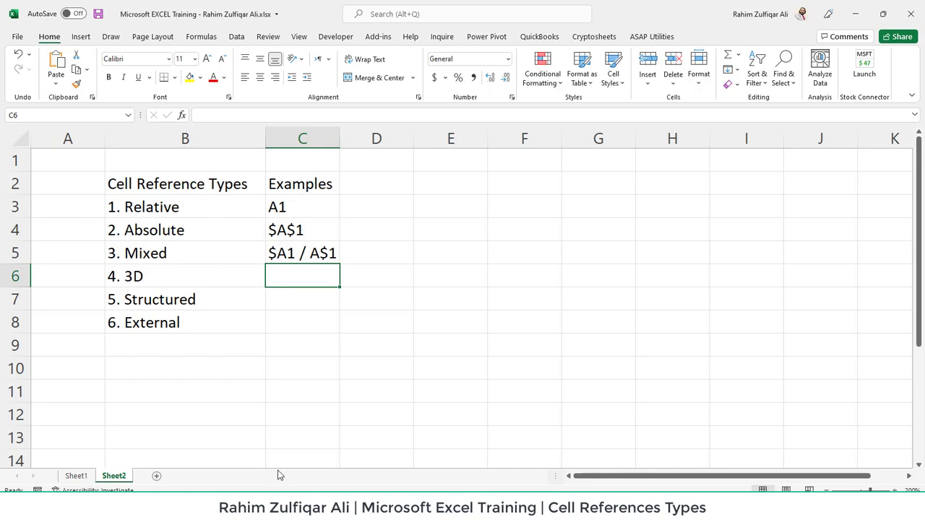
# Add a new Sheet3 and enter 100 in its cell D4.
pyautogui.click(157, 479)
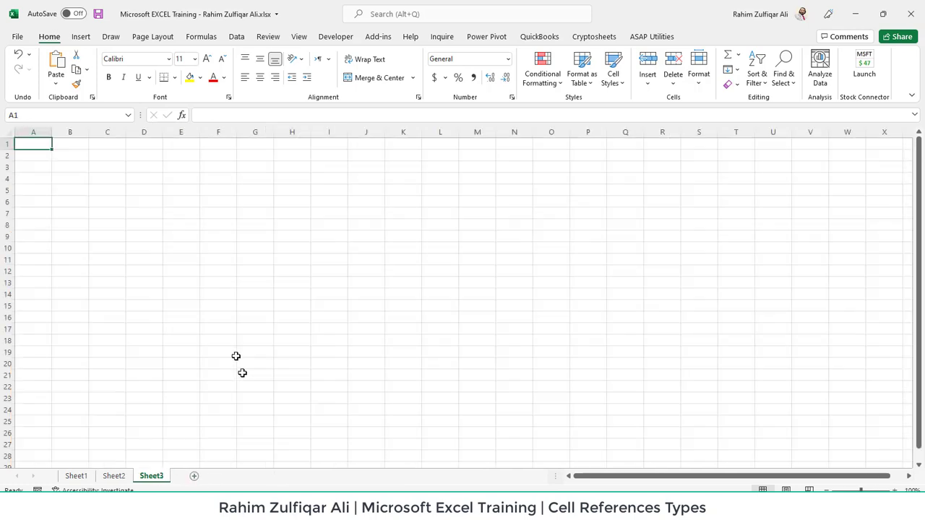
pyautogui.click(142, 177)
pyautogui.write('100')
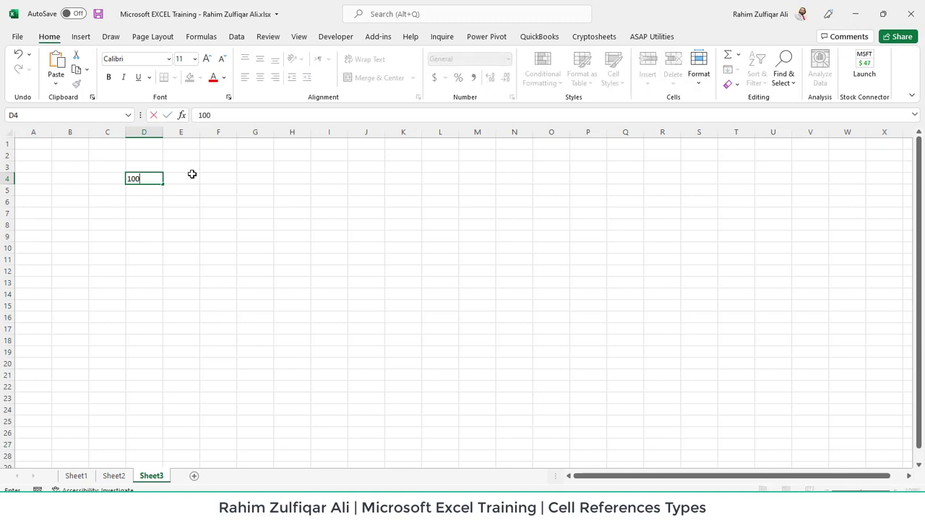
pyautogui.press('Return')
# In Sheet2's C6, build the formula =Sheet3!D4 pointing at that cell.
pyautogui.hotkey('ctrl', 'pageup')
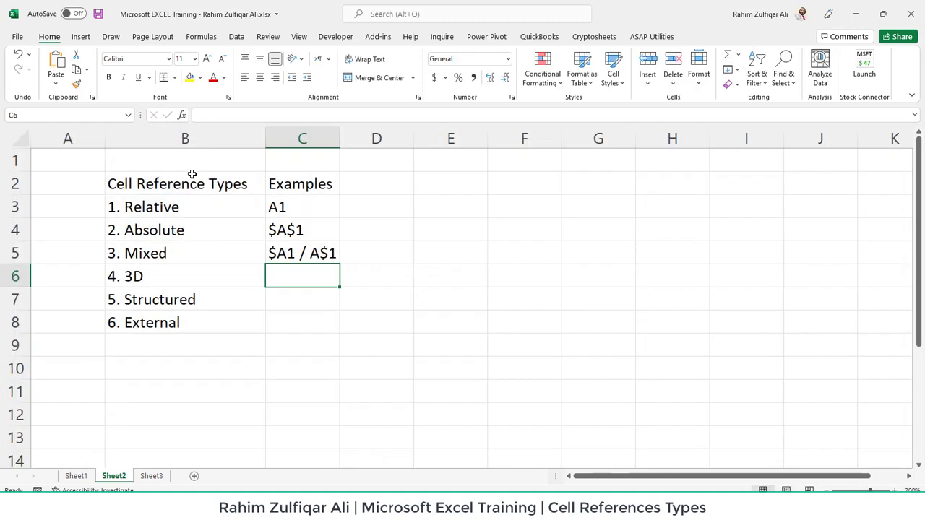
pyautogui.write('=')
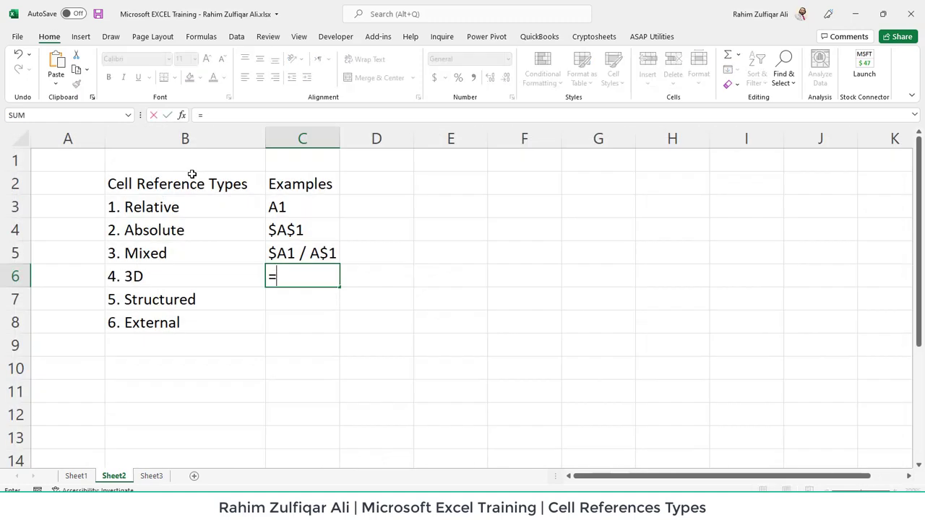
pyautogui.hotkey('ctrl', 'pagedown')
pyautogui.press('Right')
pyautogui.press('Right')
pyautogui.press('Right')
pyautogui.press('Right')
pyautogui.press('Down')
pyautogui.press('Down')
pyautogui.press('Down')
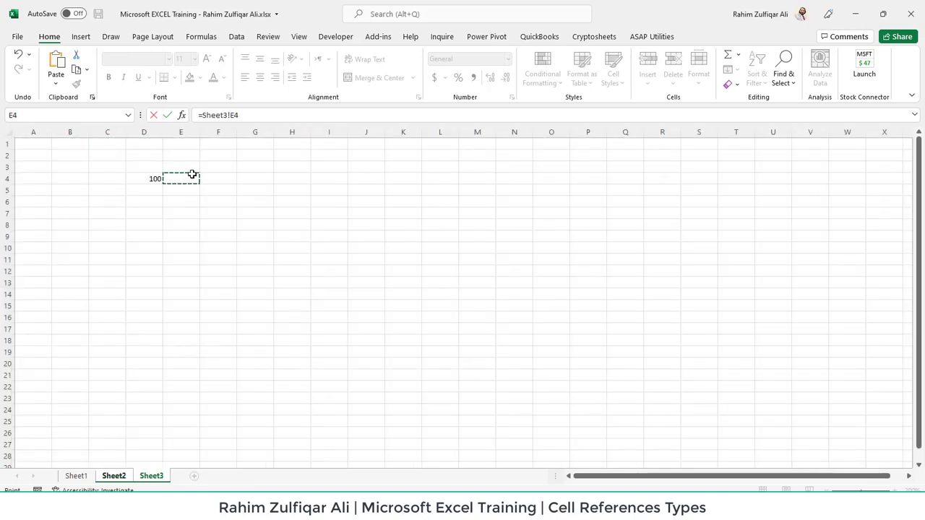
pyautogui.press('Down')
pyautogui.press('Left')
pyautogui.press('Up')
pyautogui.press('Return')
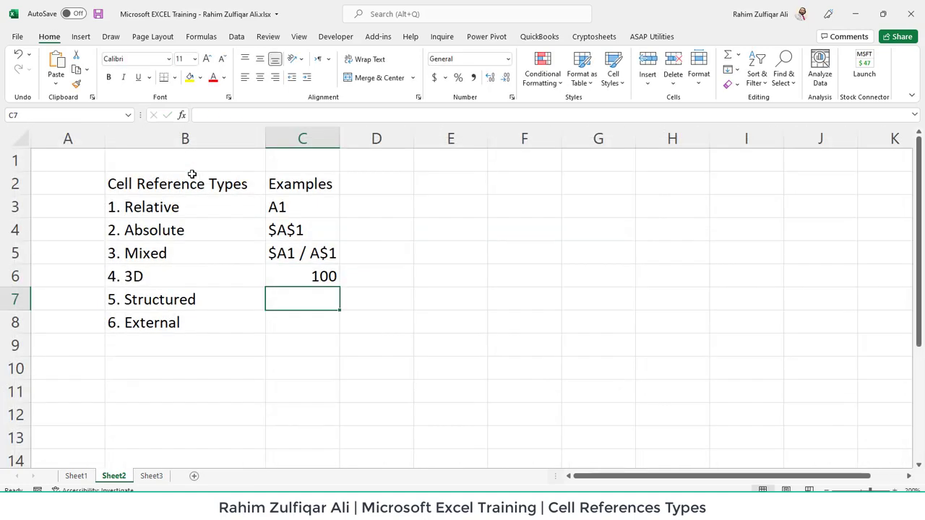
# Edit C6 with a leading space so =Sheet3!D4 displays as text.
pyautogui.press('Up')
pyautogui.press('F2')
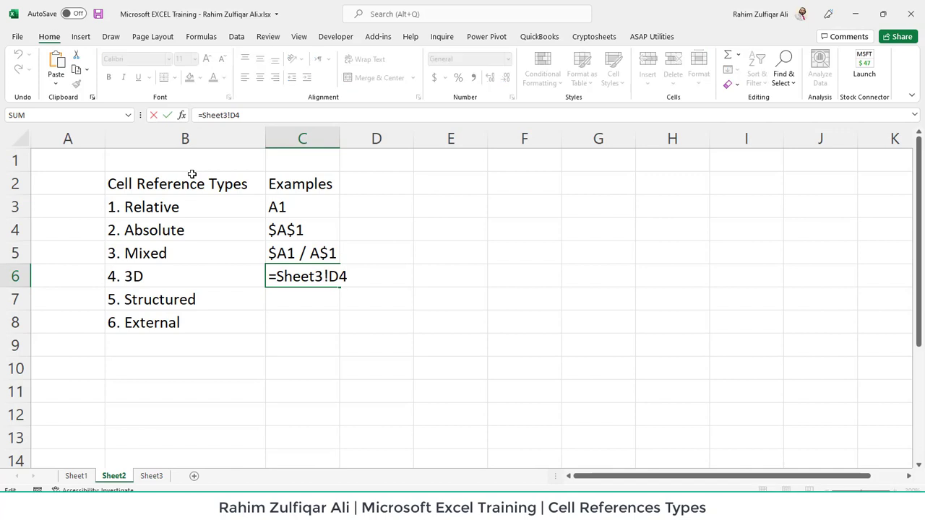
pyautogui.press('Home')
pyautogui.press('Return')
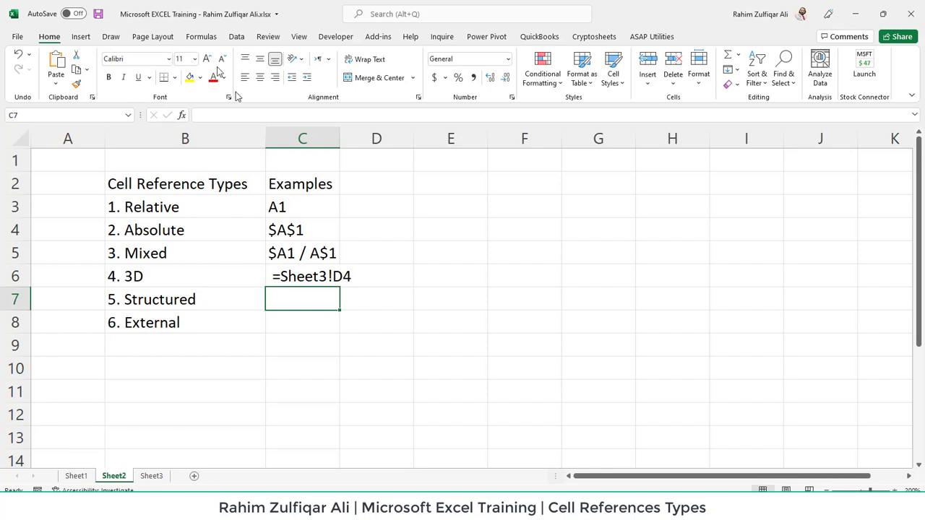
# Illustrate a table on B2:C6 from Insert, then enter =TableName[ColumnName] in C7.
pyautogui.click(80, 36)
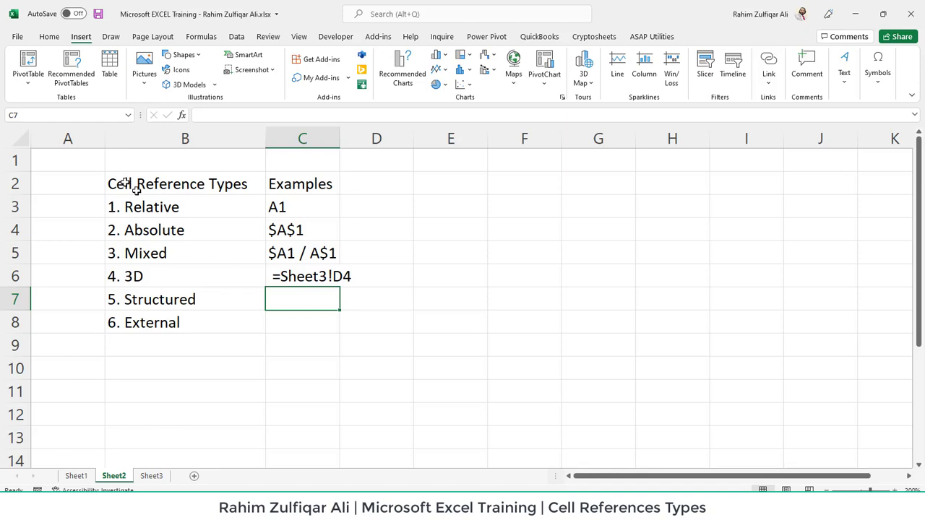
pyautogui.moveTo(130, 182); pyautogui.dragTo(304, 278)
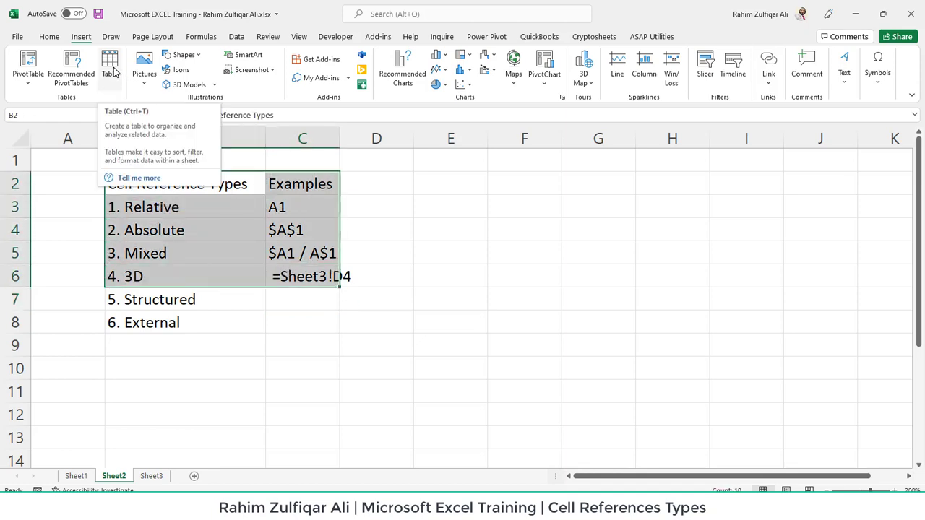
pyautogui.click(275, 298)
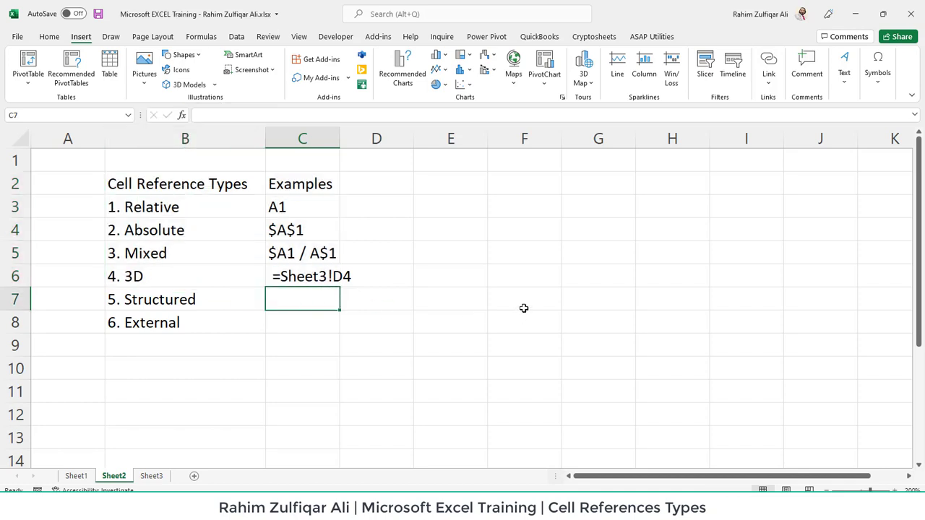
pyautogui.write('=')
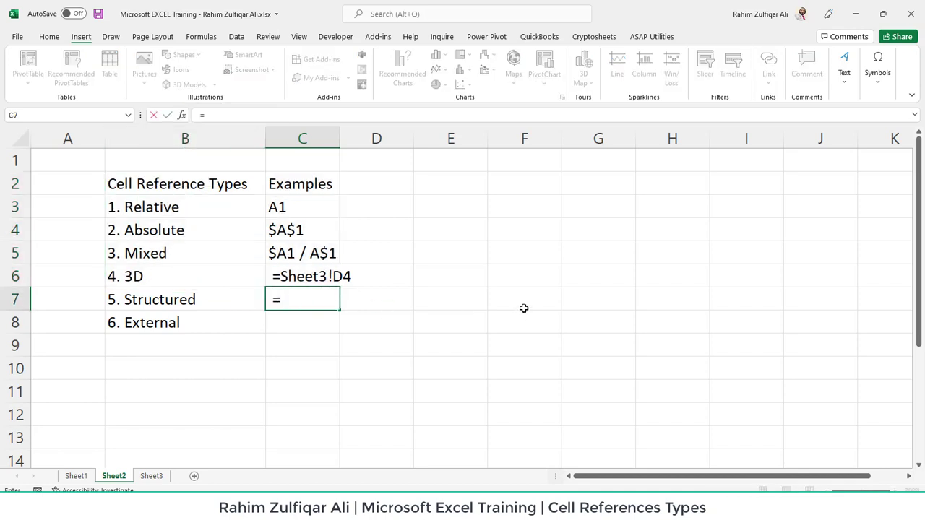
pyautogui.write('Table')
pyautogui.write('Name[')
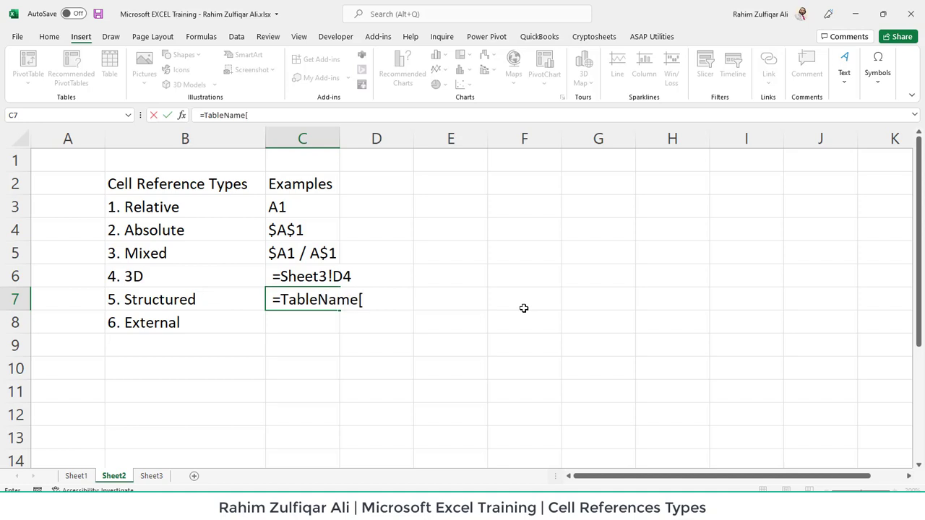
pyautogui.write('ColumnName')
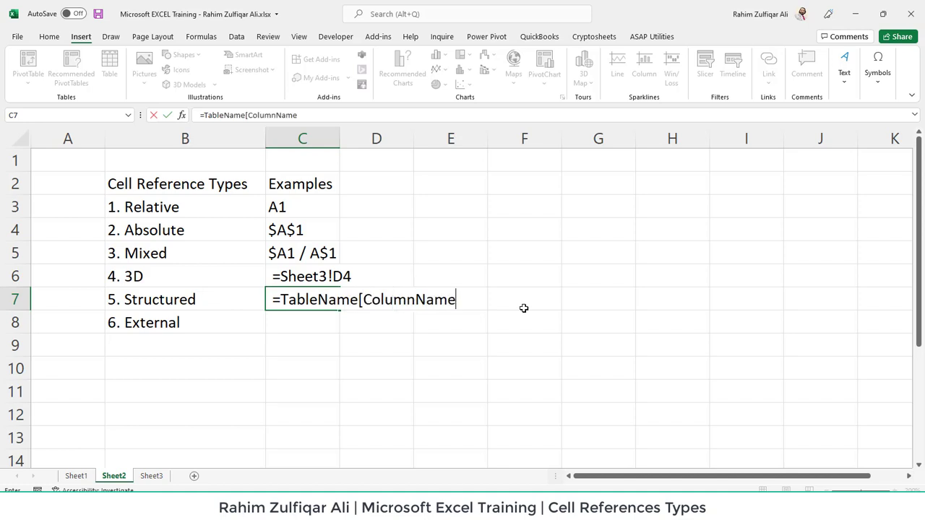
pyautogui.write(']')
pyautogui.press('Return')
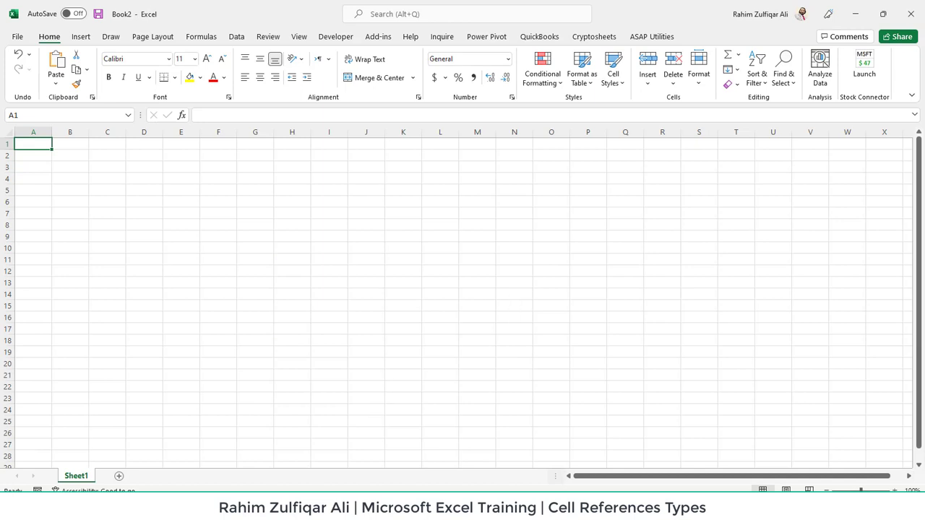
pyautogui.click(241, 510)
# Reference Book2's cell E5 in C8 and make =[Book2]Sheet1!$E$5 display as text.
pyautogui.click(177, 459)
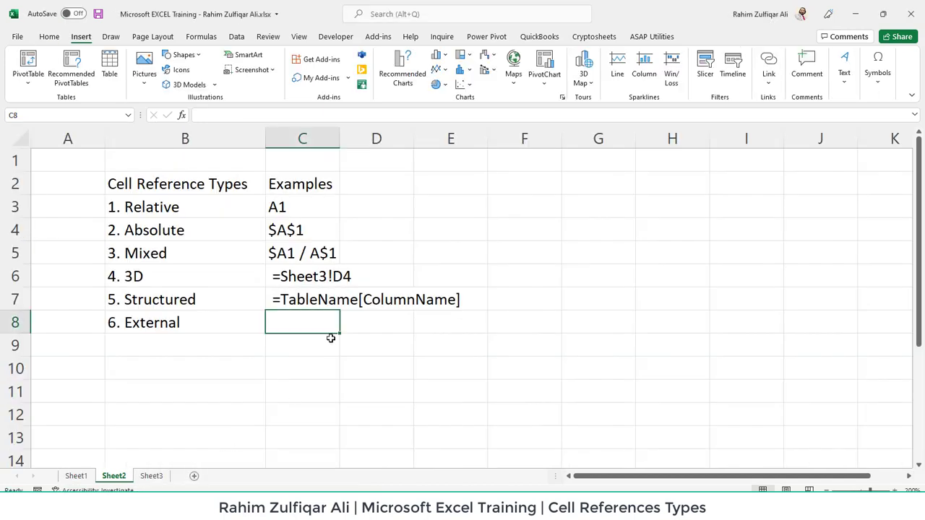
pyautogui.write('=')
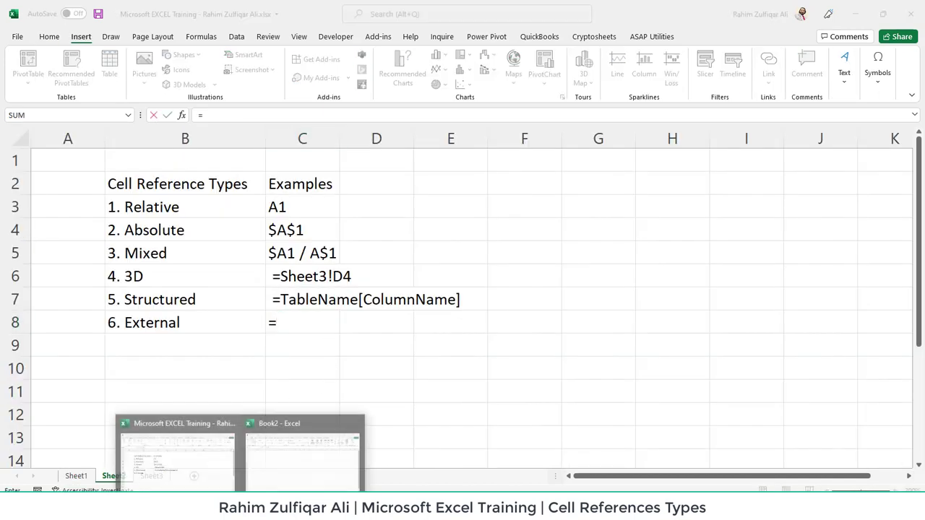
pyautogui.click(303, 441)
pyautogui.click(180, 189)
pyautogui.press('Return')
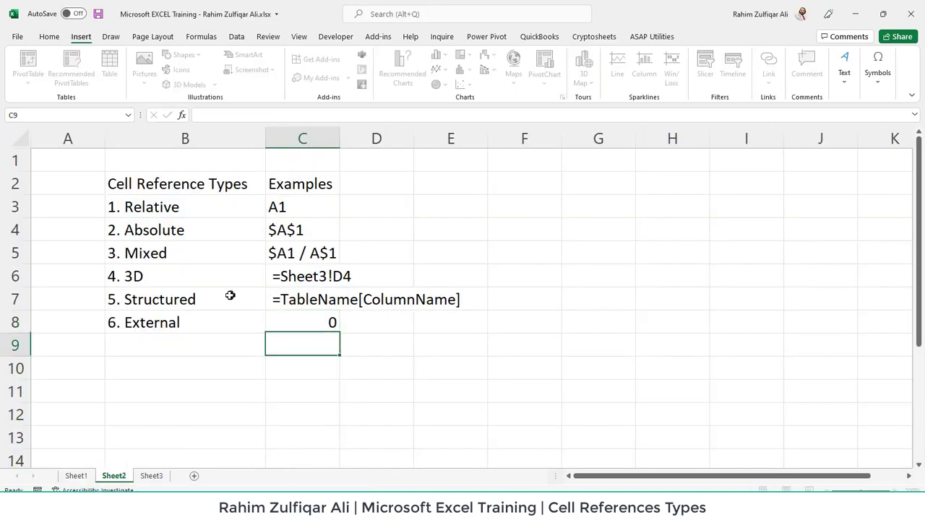
pyautogui.doubleClick(271, 322)
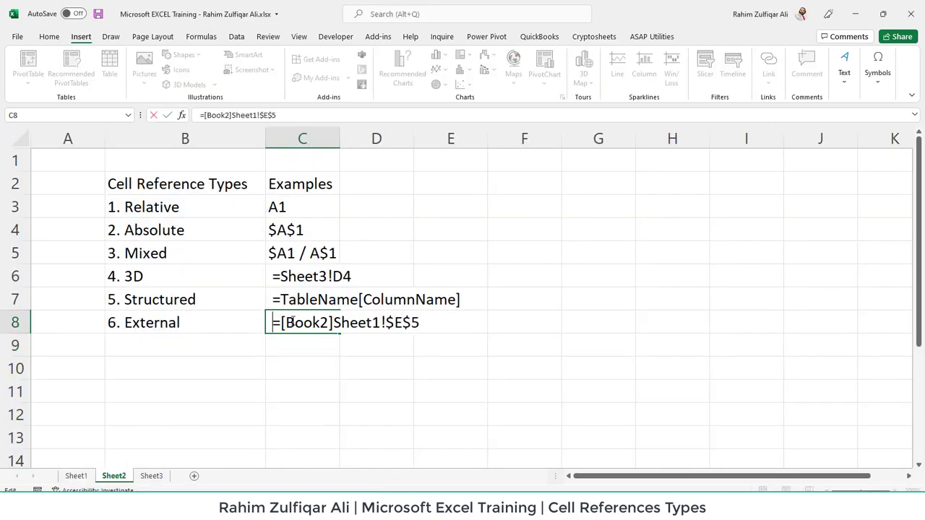
pyautogui.click(296, 345)
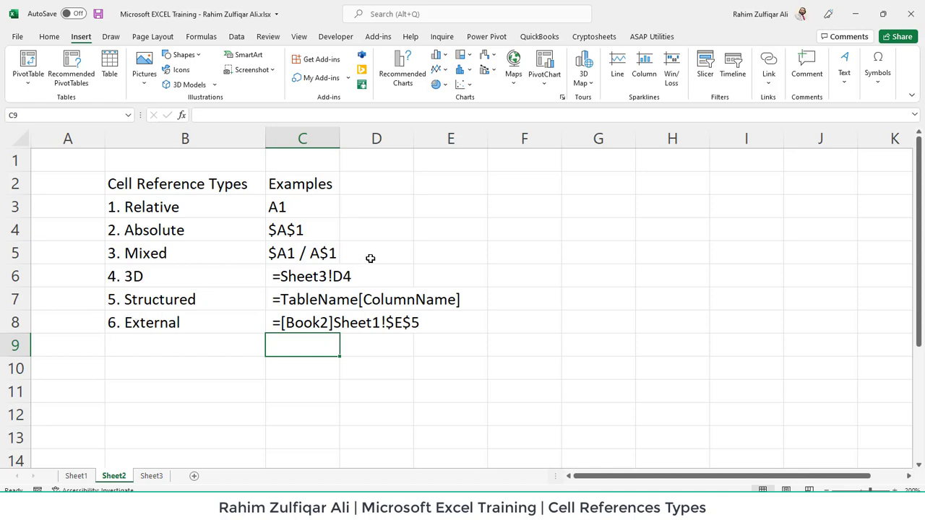
# Bold the B2:C2 headers and widen column C to fit the example formulas.
pyautogui.click(226, 185)
pyautogui.keyDown('shift'); pyautogui.click(292, 185); pyautogui.keyUp('shift')
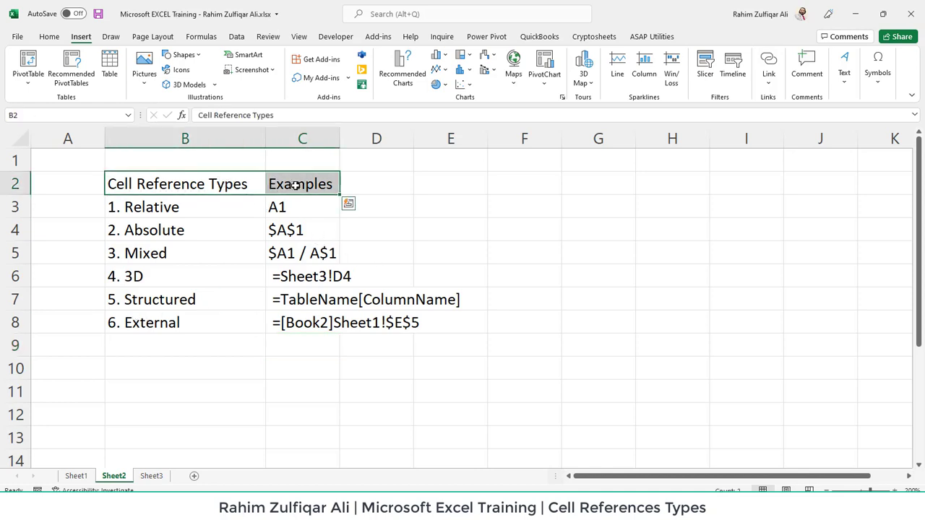
pyautogui.hotkey('ctrl', 'b')
pyautogui.click(223, 206)
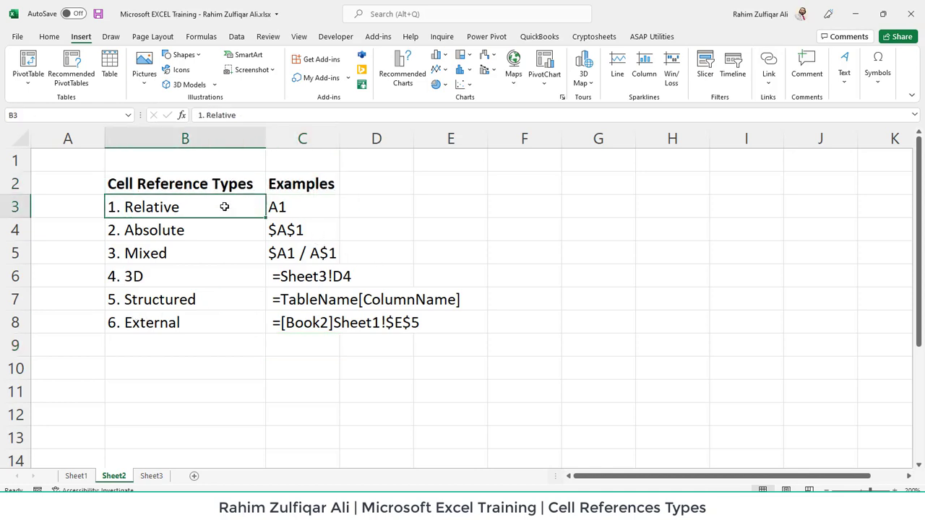
pyautogui.moveTo(339, 138); pyautogui.dragTo(481, 138)
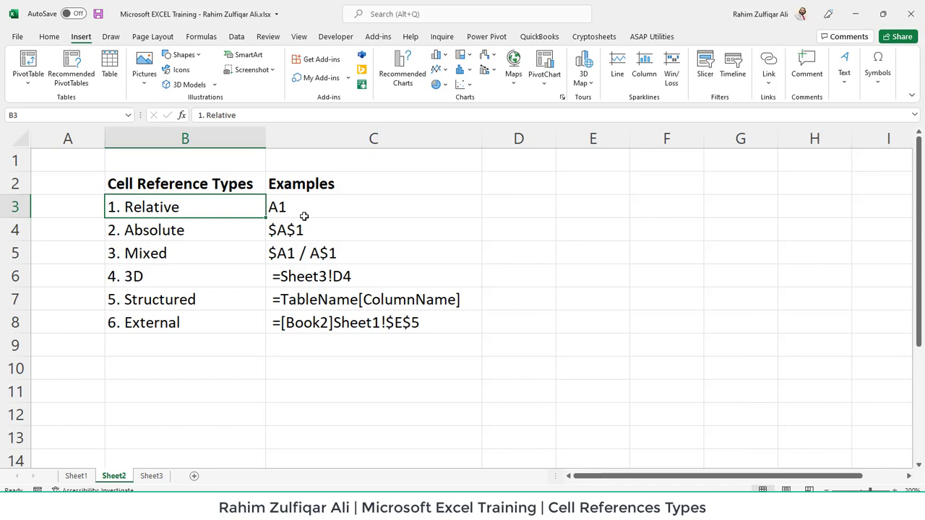
# Review the mixed, 3D, structured and external examples in B5:C8.
pyautogui.click(308, 260)
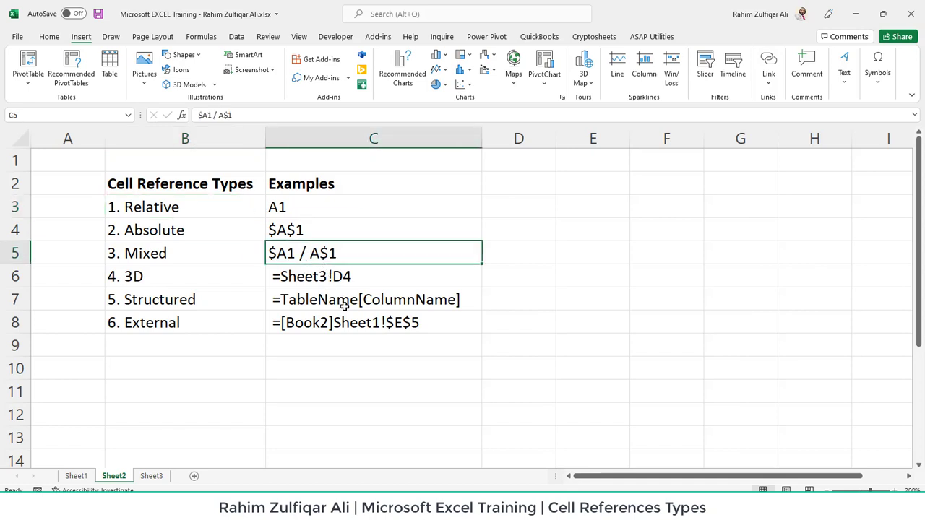
pyautogui.click(325, 275)
pyautogui.click(328, 302)
pyautogui.click(326, 322)
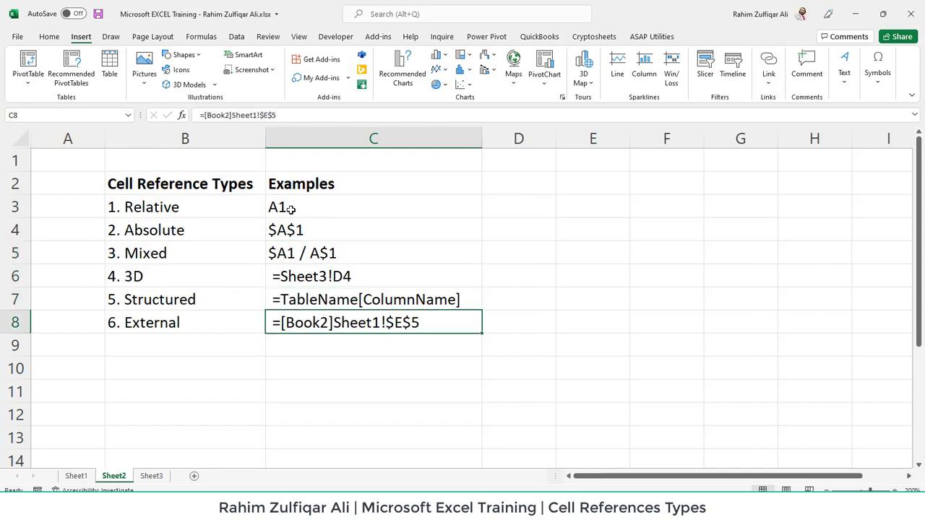
pyautogui.click(291, 209)
pyautogui.click(233, 209)
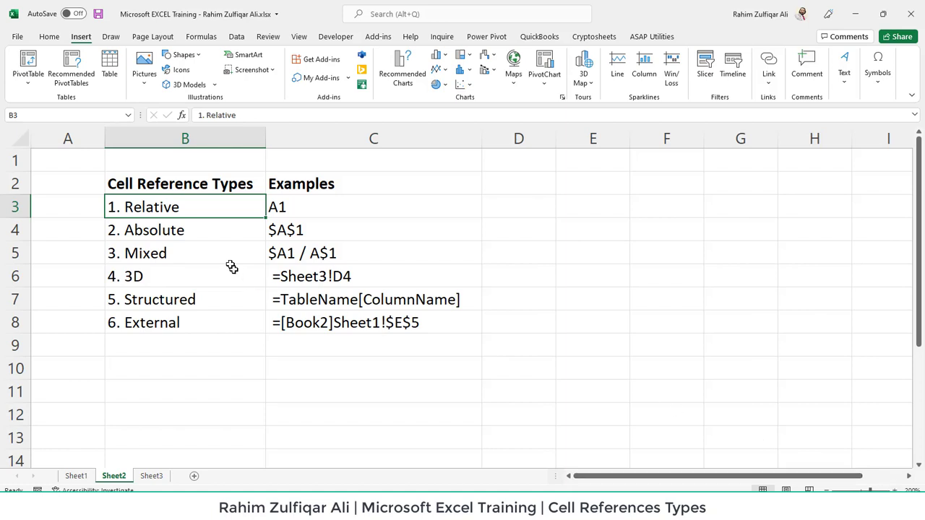
pyautogui.moveTo(238, 258); pyautogui.dragTo(361, 316)
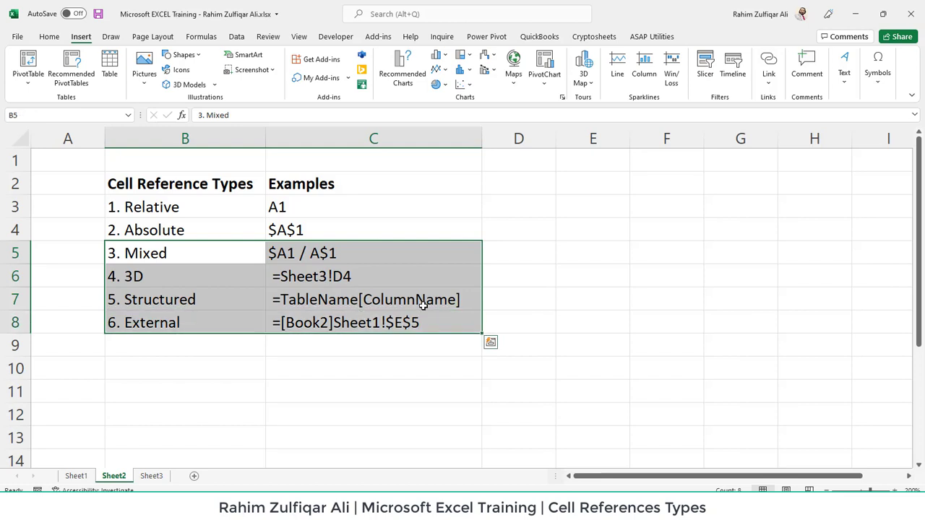
pyautogui.click(377, 272)
pyautogui.click(380, 260)
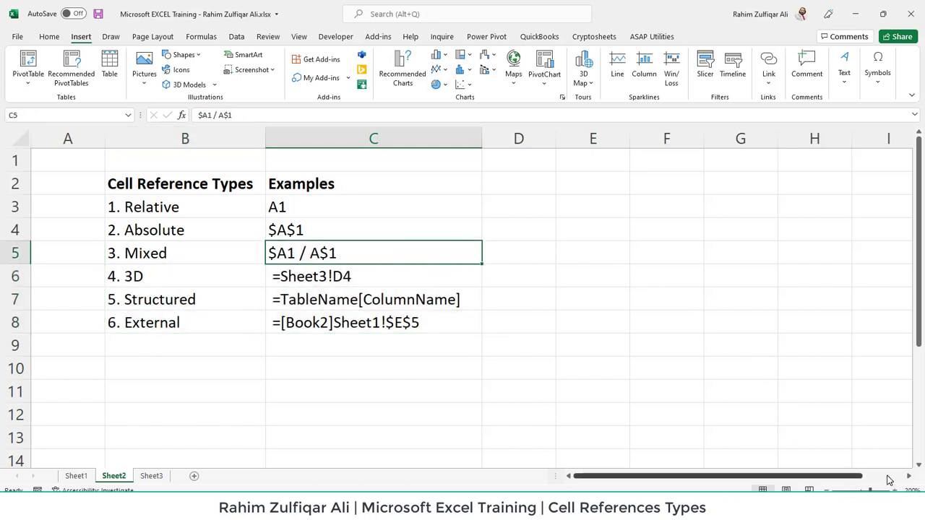
# Add a 'Relative' heading in J2 and an 'Absolute' heading in O2.
pyautogui.click(889, 480)
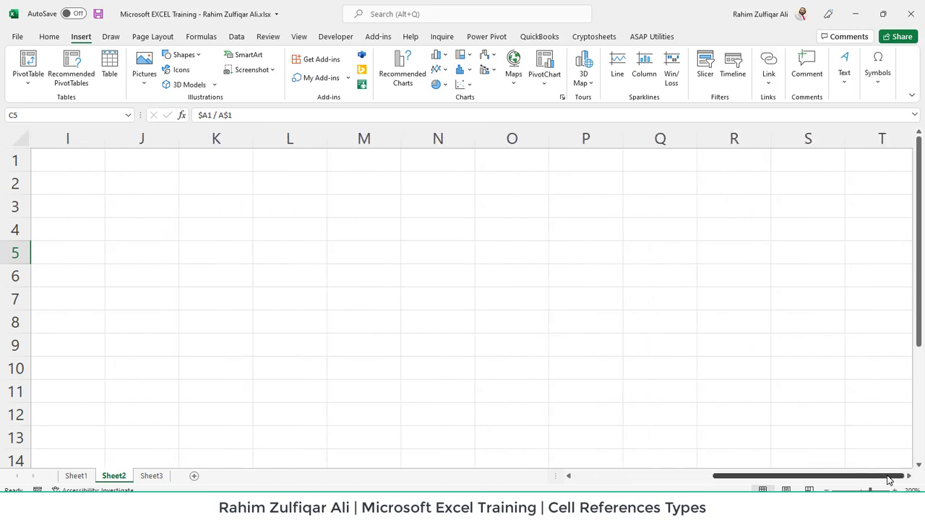
pyautogui.click(121, 185)
pyautogui.write('Rel')
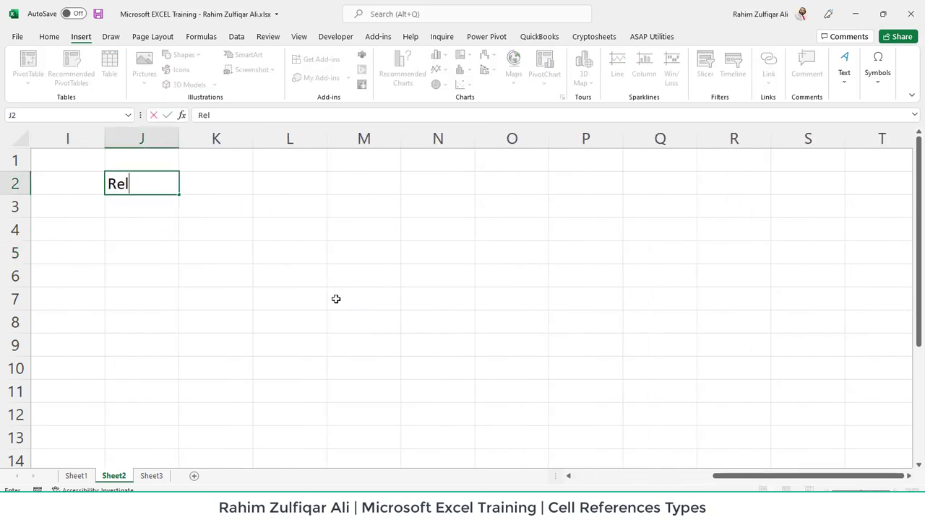
pyautogui.write('ative')
pyautogui.press('Right')
pyautogui.press('Right')
pyautogui.press('Right')
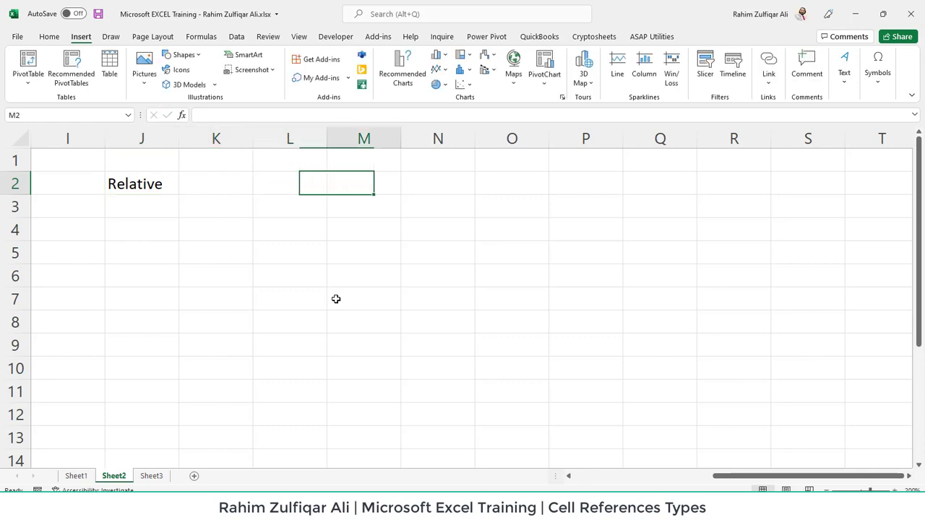
pyautogui.press('Right')
pyautogui.press('Right')
pyautogui.write('Abso')
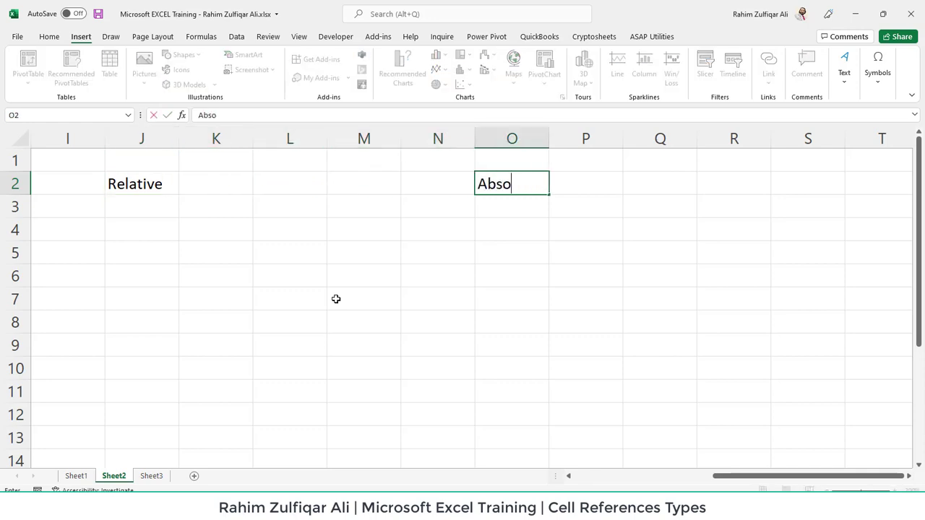
pyautogui.write('ulte')
pyautogui.press('BackSpace')
pyautogui.press('BackSpace')
pyautogui.press('BackSpace')
pyautogui.press('BackSpace')
pyautogui.write('lute')
pyautogui.press('Return')
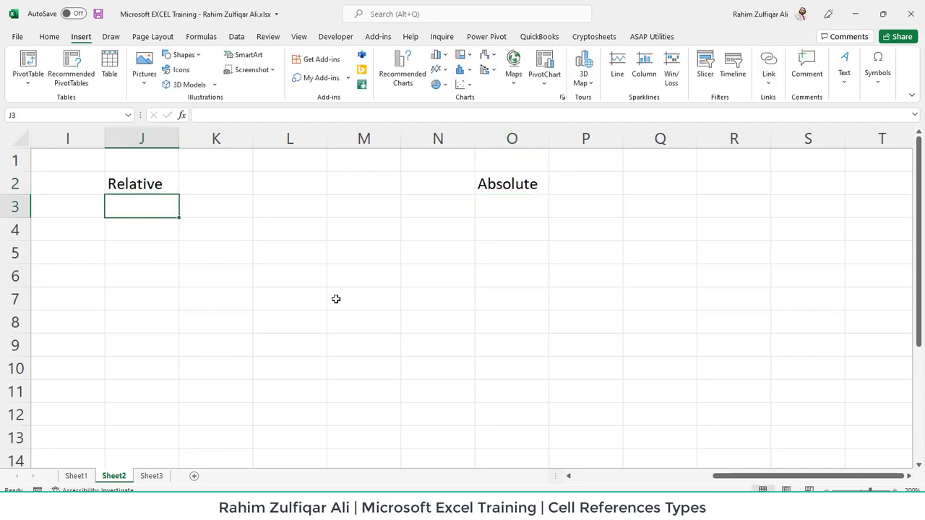
# Enter 'Some Numbers' in J3 with 100, 200, 300, 400 below, and autofit column J.
pyautogui.write('Some')
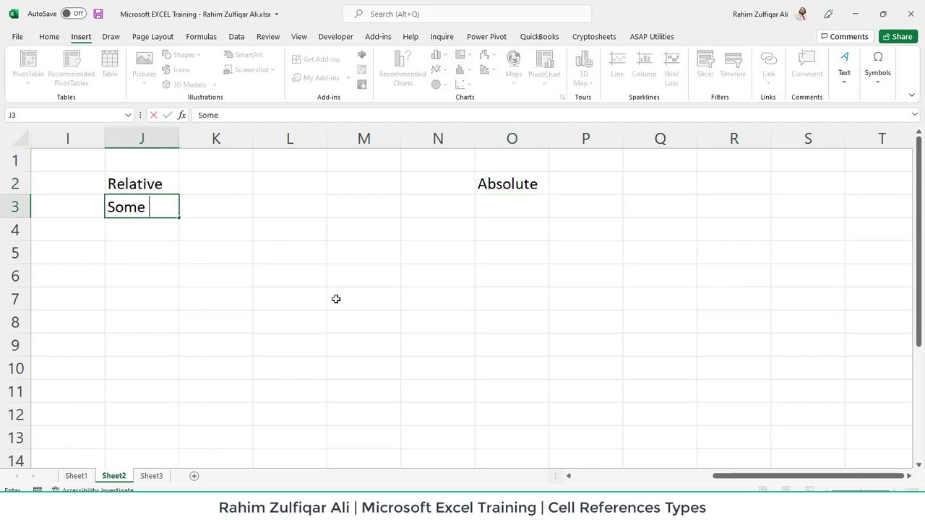
pyautogui.write(' Numbers')
pyautogui.press('Return')
pyautogui.write('1')
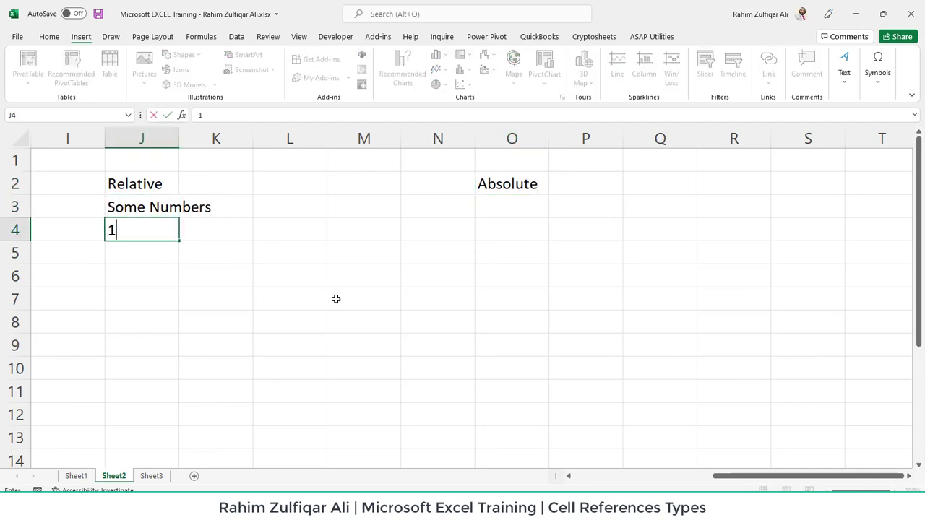
pyautogui.write('00')
pyautogui.press('Return')
pyautogui.write('200')
pyautogui.press('Return')
pyautogui.write('30')
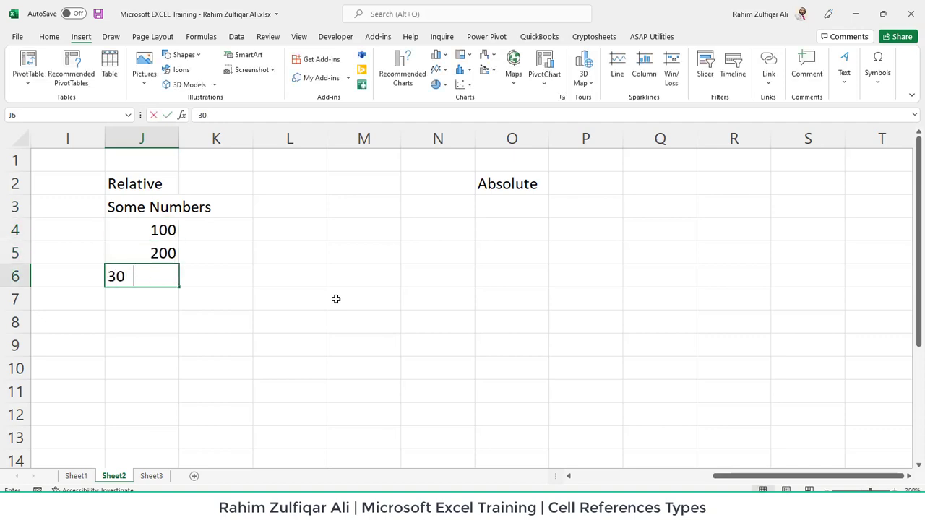
pyautogui.write('0')
pyautogui.press('Return')
pyautogui.write('400')
pyautogui.press('Return')
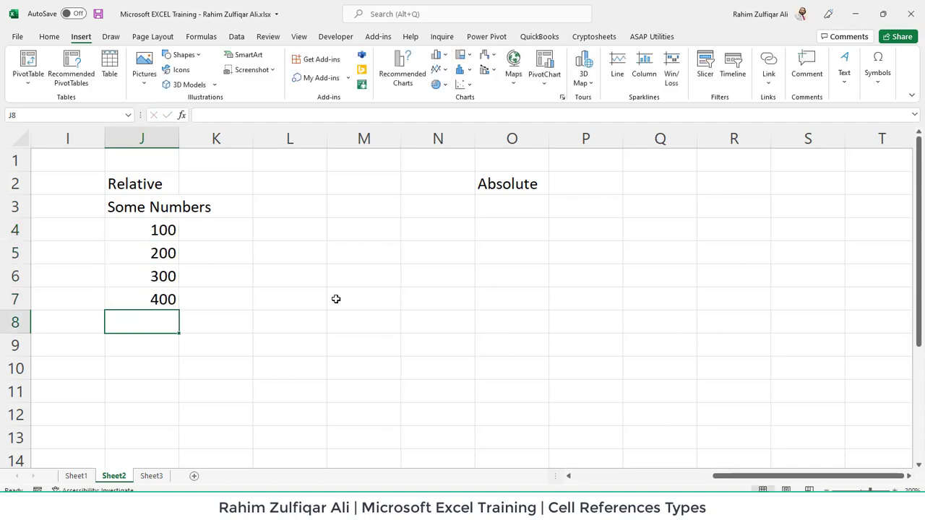
pyautogui.doubleClick(179, 143)
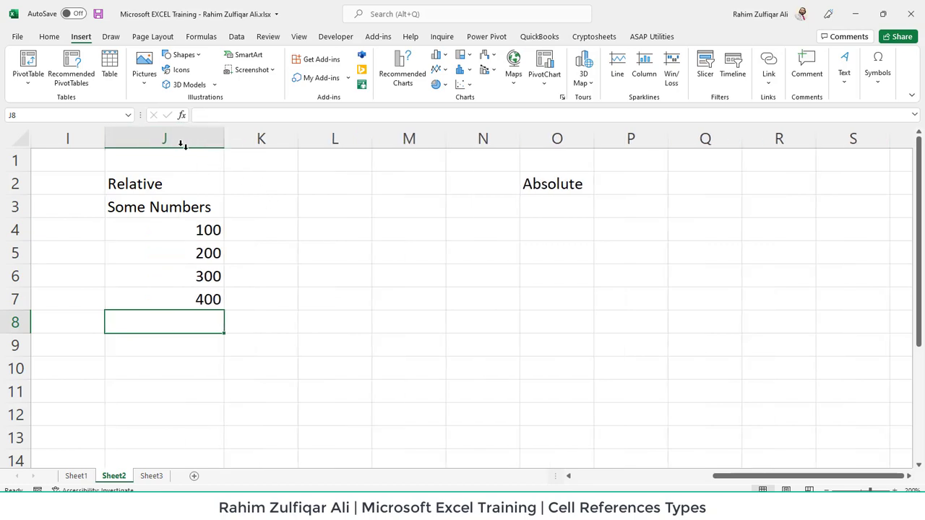
# Label K3 'Square' and enter the 10% rate in P2.
pyautogui.click(254, 201)
pyautogui.write('Sq')
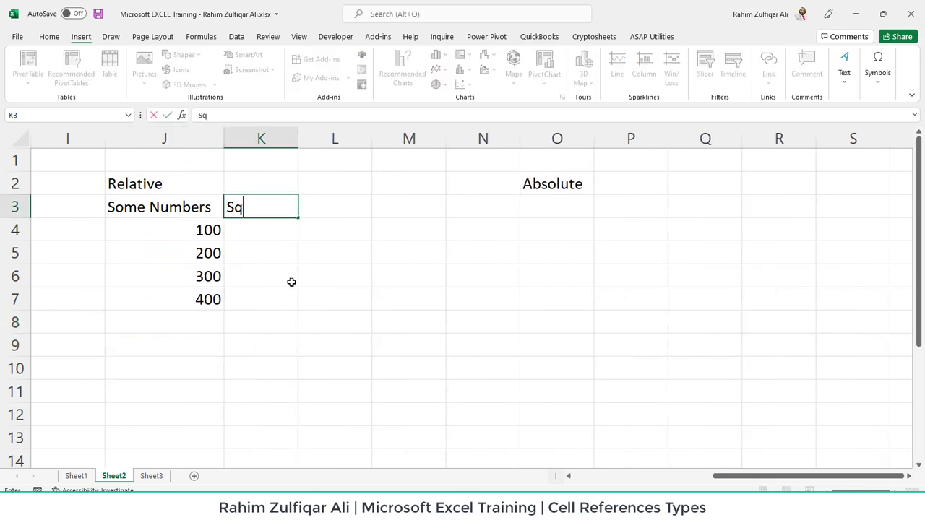
pyautogui.write('uare')
pyautogui.press('Return')
pyautogui.press('Up')
pyautogui.press('Right')
pyautogui.press('Right')
pyautogui.press('Right')
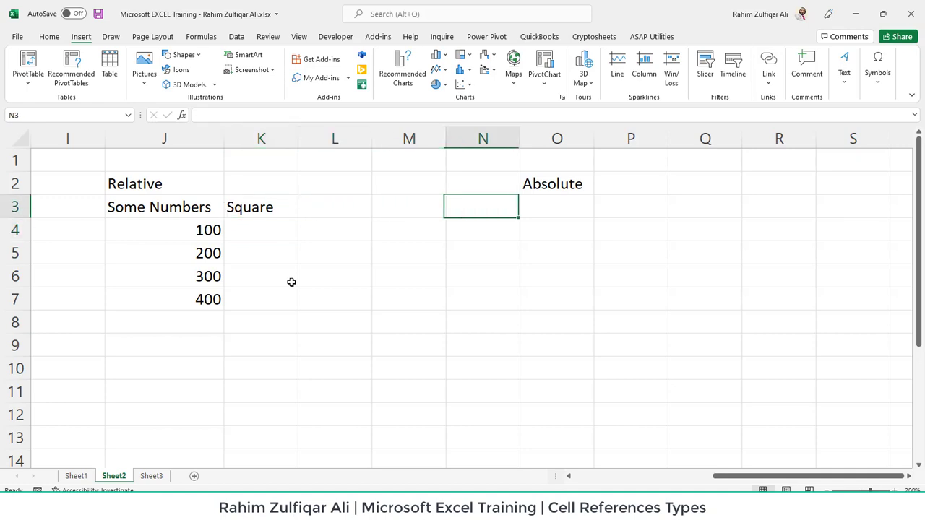
pyautogui.press('Right')
pyautogui.press('Right')
pyautogui.press('Right')
pyautogui.press('Up')
pyautogui.press('Left')
pyautogui.write('10')
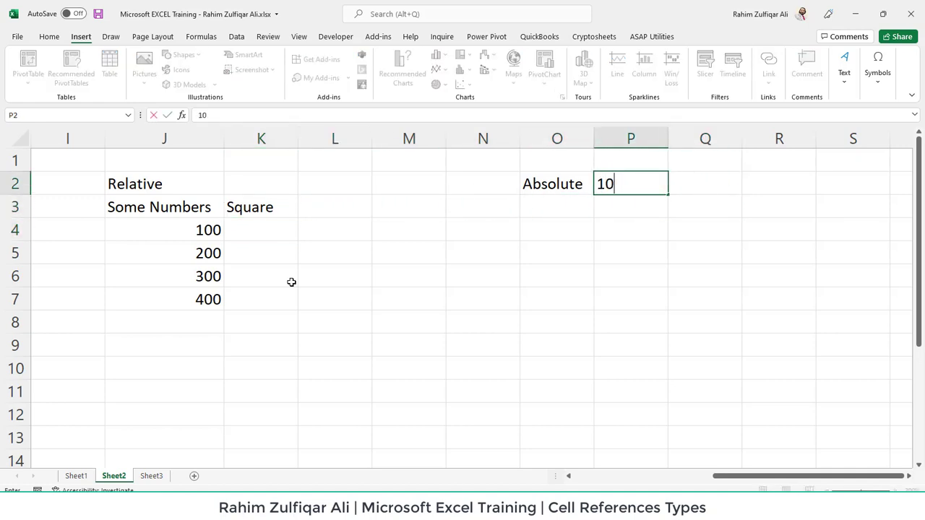
pyautogui.write('%')
pyautogui.press('Return')
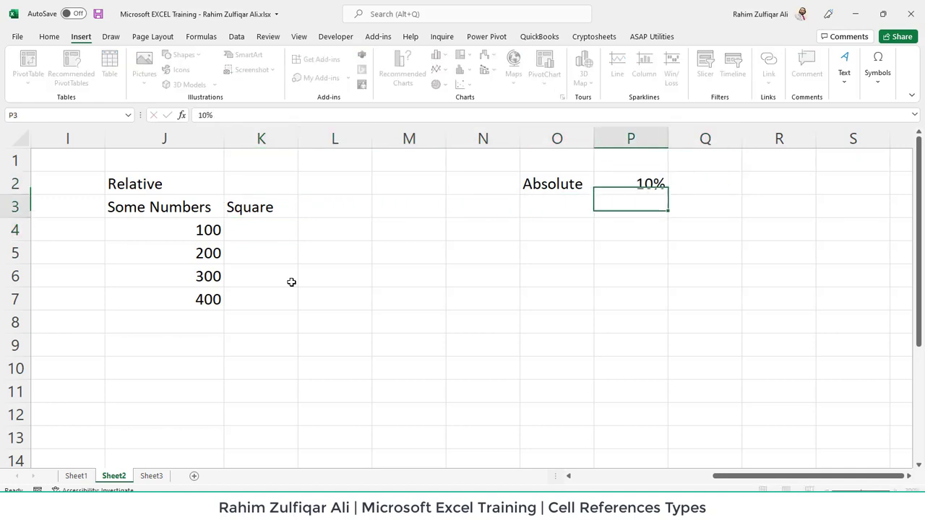
# Copy J3:K7 to O3, rename P3 'Amount', and autofit column O.
pyautogui.press('Left')
pyautogui.press('Left')
pyautogui.press('Left')
pyautogui.press('Left')
pyautogui.press('Left')
pyautogui.press('Left')
pyautogui.hotkey('shift', 'Right')
pyautogui.hotkey('shift', 'Down')
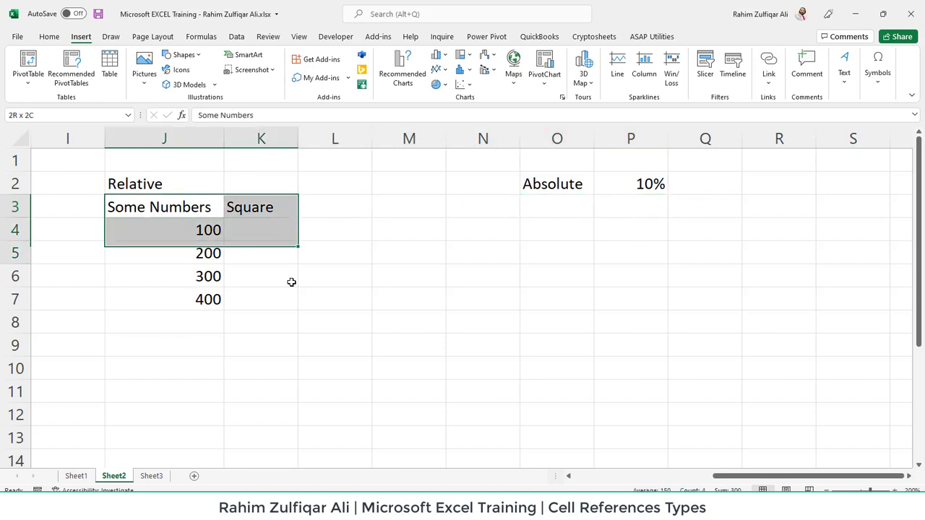
pyautogui.hotkey('shift', 'Down')
pyautogui.hotkey('shift', 'Down')
pyautogui.hotkey('shift', 'Down')
pyautogui.hotkey('ctrl', 'c')
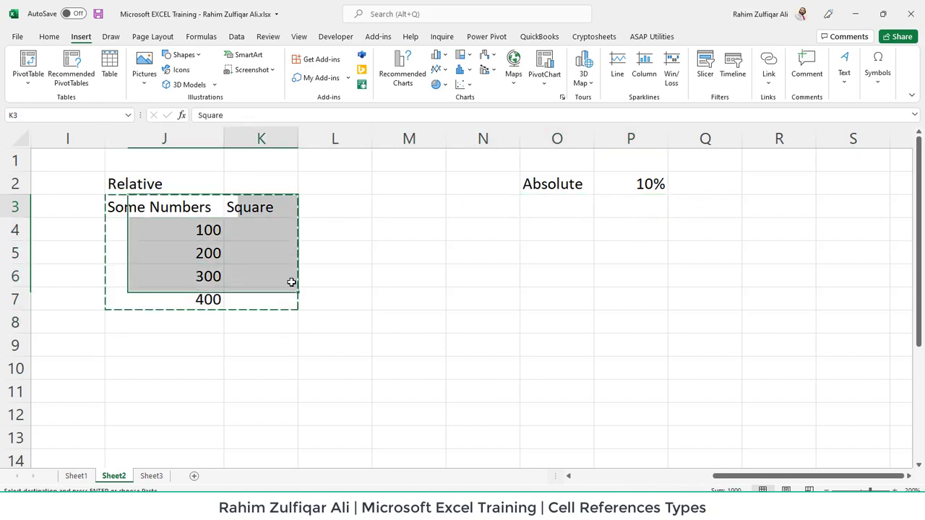
pyautogui.press('Right')
pyautogui.press('Right')
pyautogui.press('Right')
pyautogui.press('Right')
pyautogui.hotkey('ctrl', 'v')
pyautogui.press('Escape')
pyautogui.press('Right')
pyautogui.write('a')
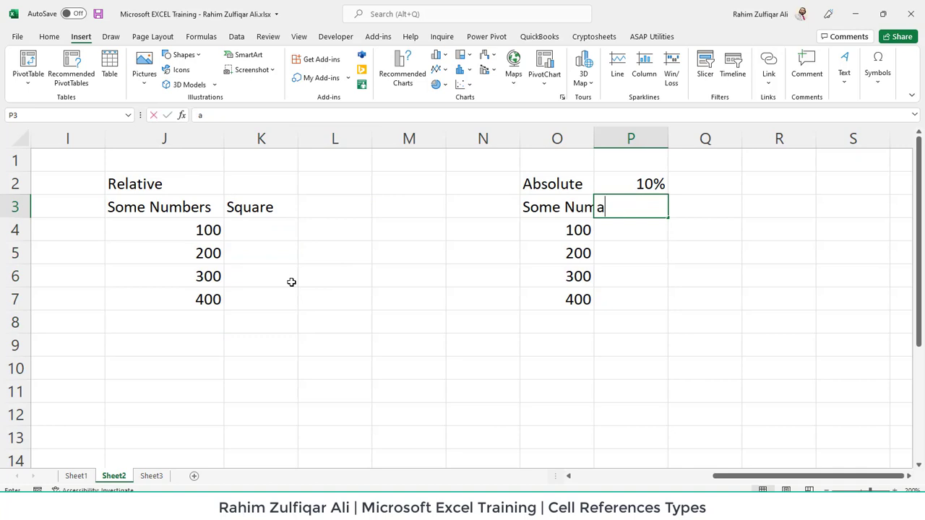
pyautogui.press('BackSpace')
pyautogui.write('Amount')
pyautogui.press('Return')
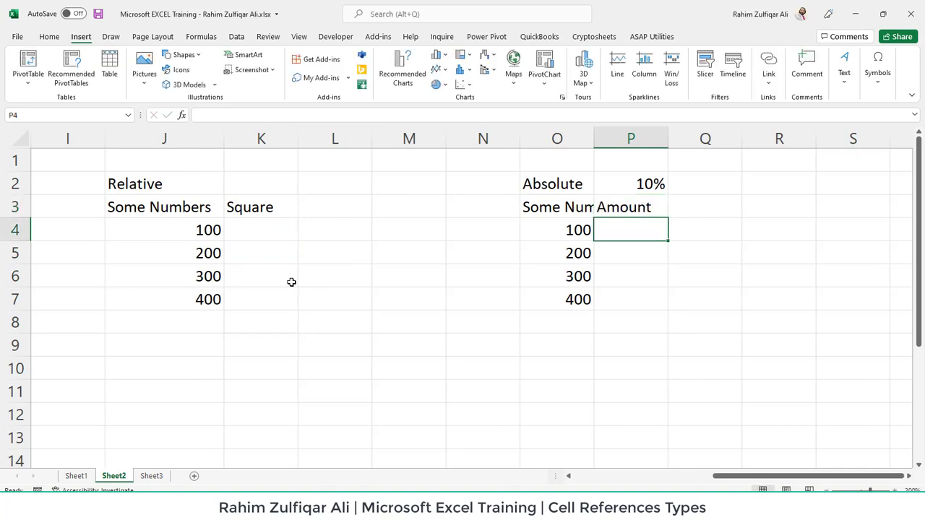
pyautogui.doubleClick(594, 138)
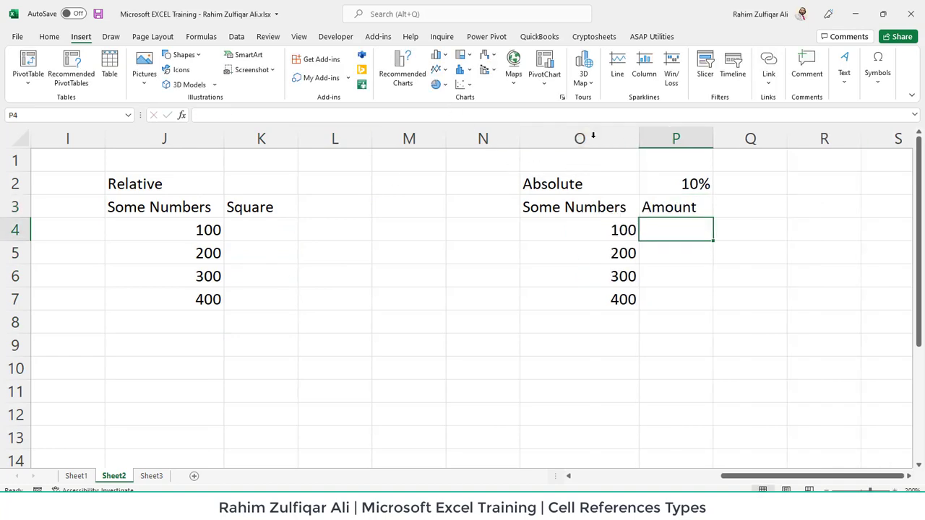
# Enter =J4*J4 in K4 and fill it down through K7.
pyautogui.click(247, 240)
pyautogui.write('=')
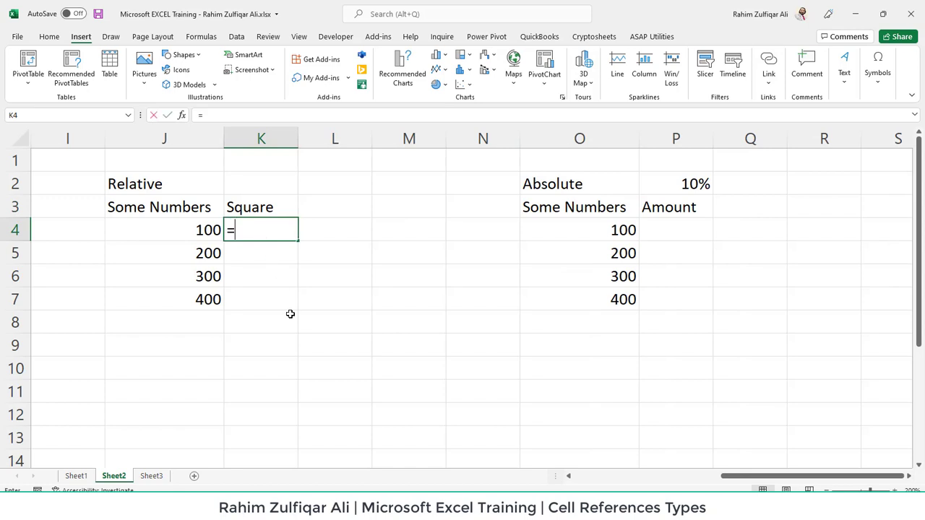
pyautogui.press('Left')
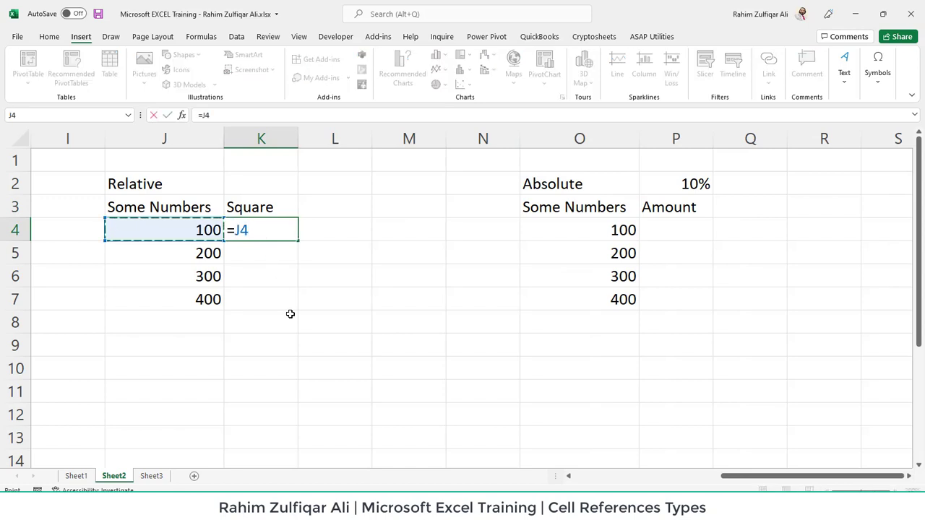
pyautogui.write('*')
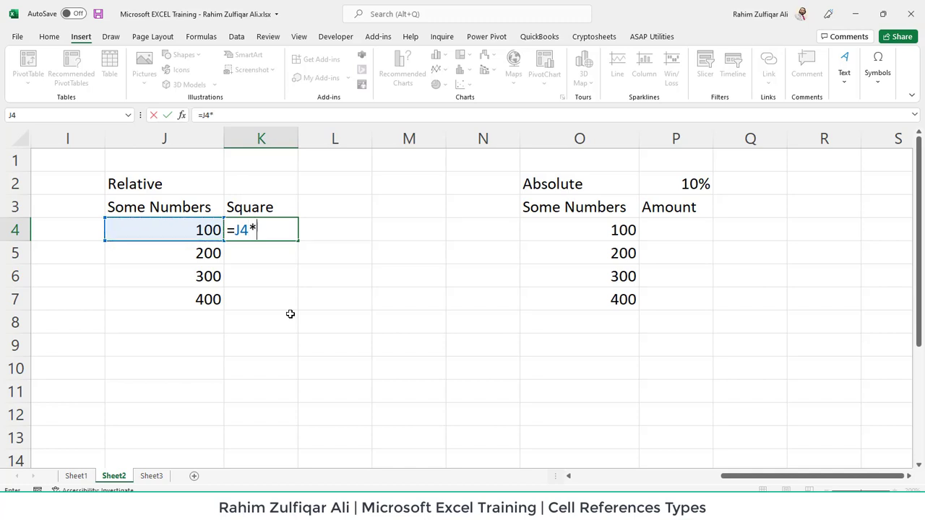
pyautogui.write('J4')
pyautogui.press('Return')
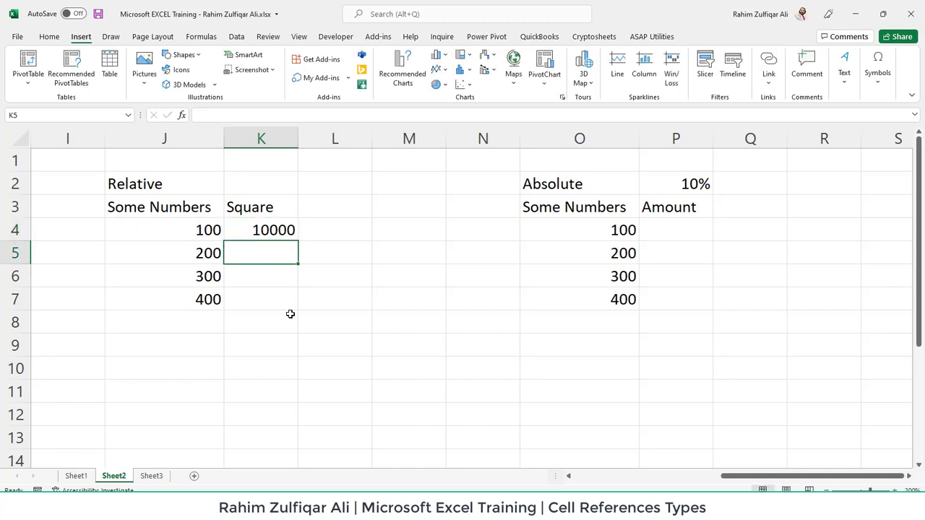
pyautogui.press('Up')
pyautogui.hotkey('shift', 'Down')
pyautogui.hotkey('shift', 'Down')
pyautogui.hotkey('shift', 'Down')
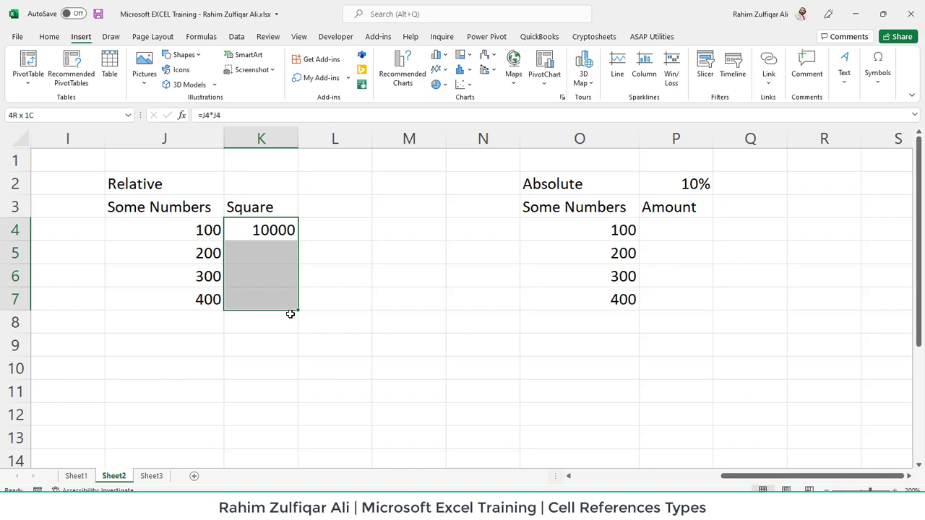
pyautogui.press('Up')
pyautogui.press('Down')
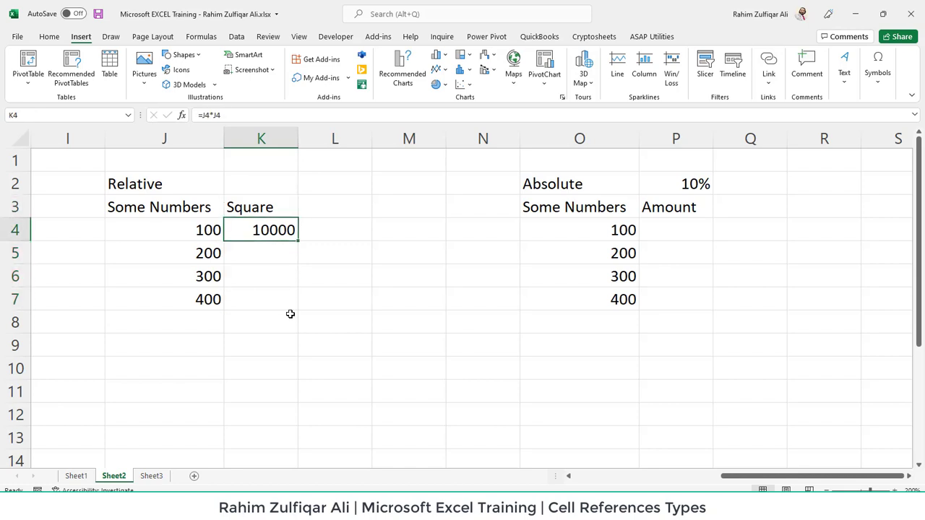
pyautogui.hotkey('shift', 'Down')
pyautogui.hotkey('shift', 'Down')
pyautogui.hotkey('shift', 'Down')
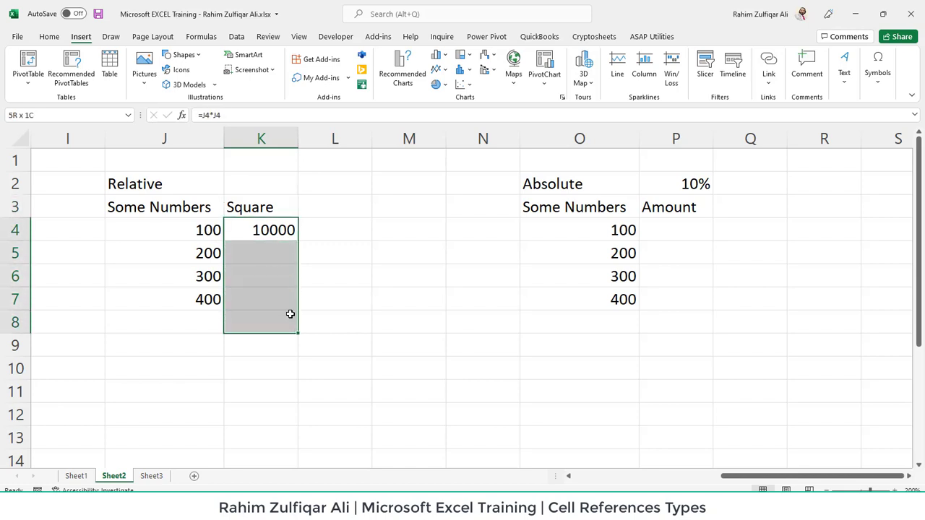
pyautogui.hotkey('ctrl', 'd')
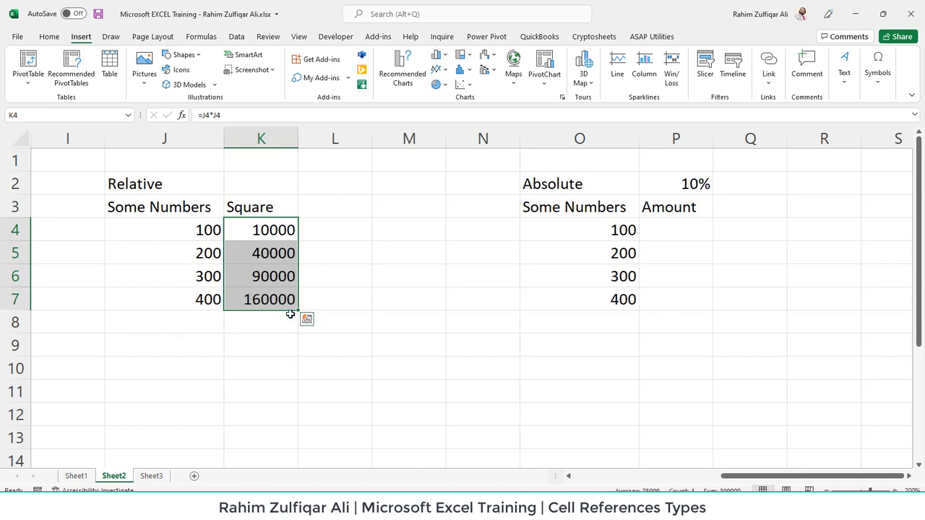
pyautogui.press('Down')
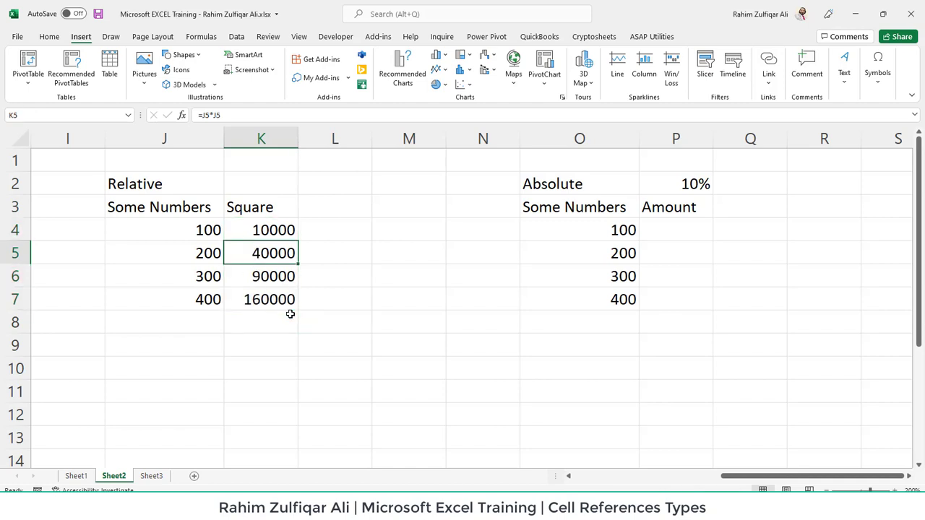
pyautogui.hotkey('shift', 'Down')
pyautogui.hotkey('shift', 'Down')
pyautogui.press('Delete')
pyautogui.press('Up')
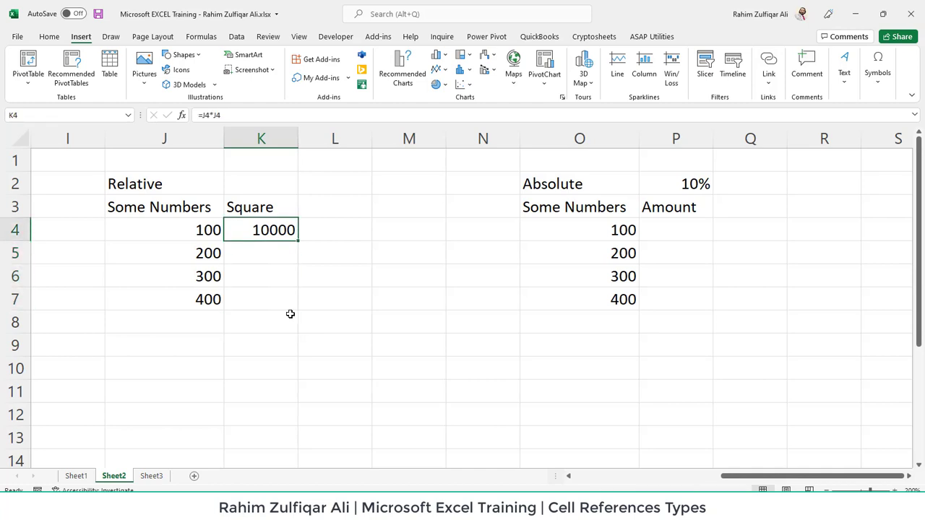
pyautogui.moveTo(182, 207); pyautogui.dragTo(266, 299)
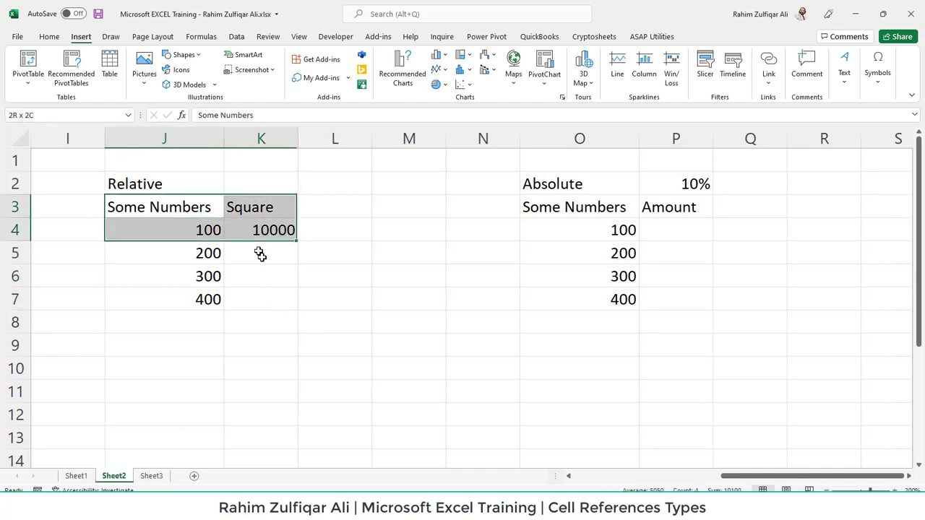
pyautogui.click(261, 229)
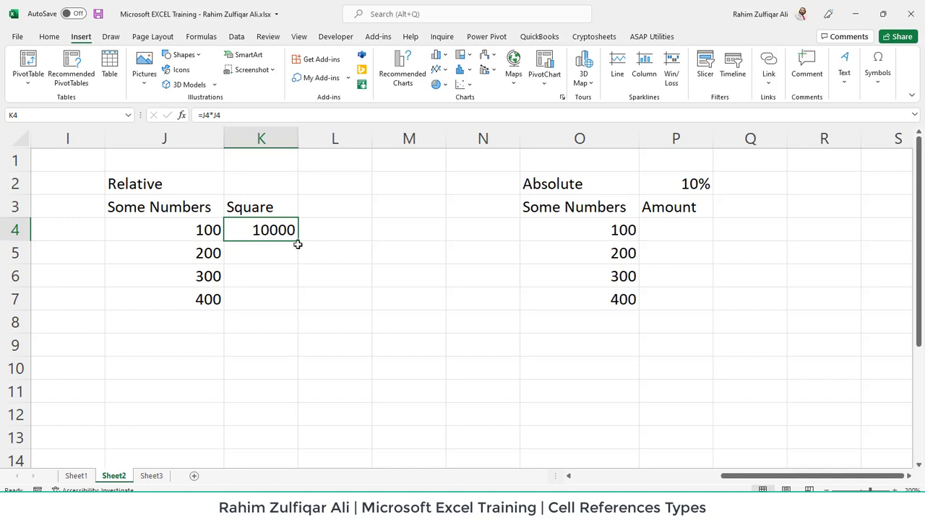
pyautogui.moveTo(298, 243); pyautogui.dragTo(302, 311)
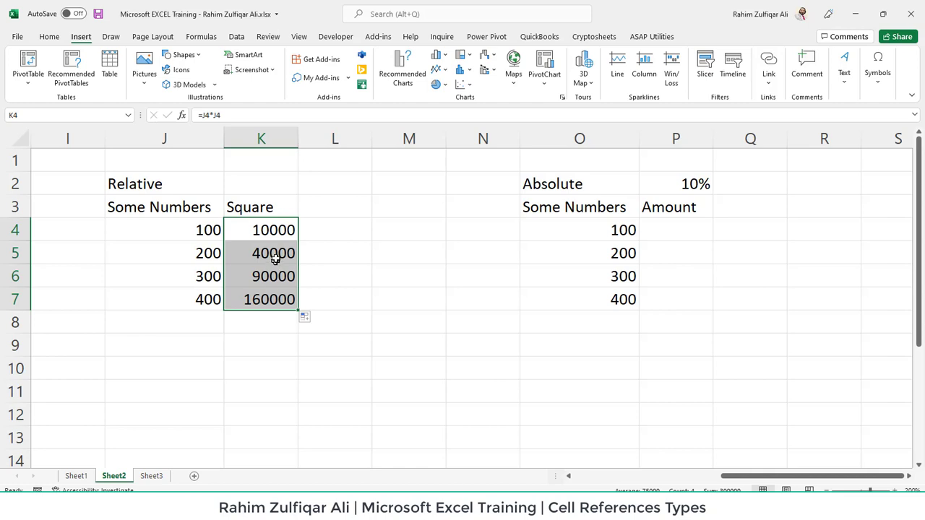
pyautogui.moveTo(276, 256); pyautogui.dragTo(278, 297)
pyautogui.press('Delete')
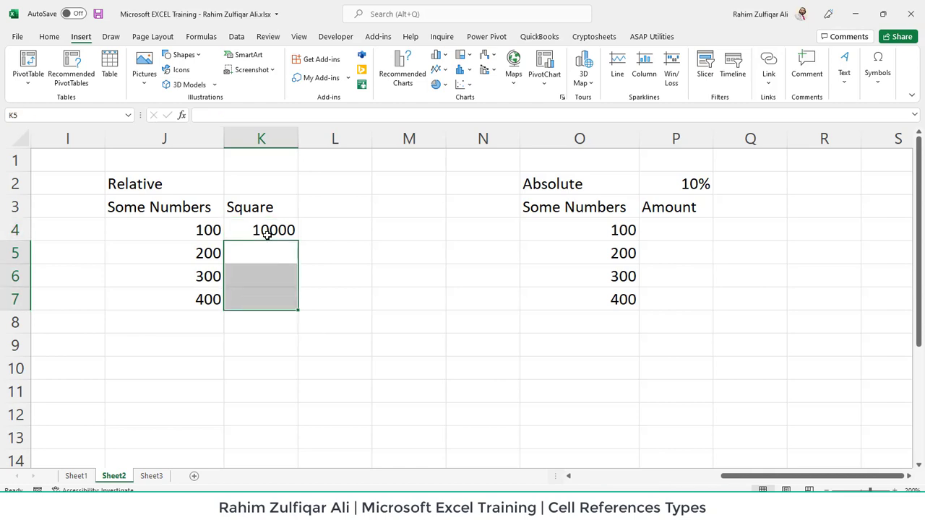
pyautogui.click(271, 232)
pyautogui.hotkey('ctrl', 'c')
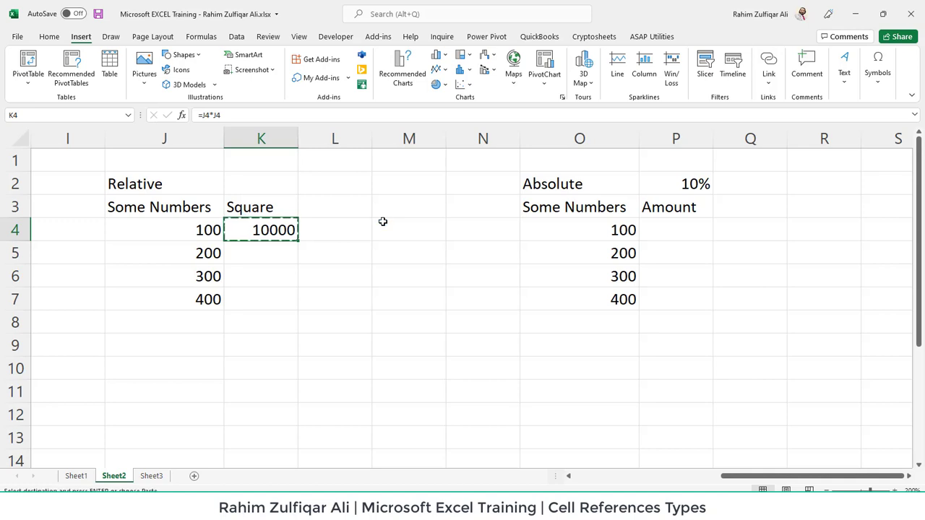
pyautogui.click(266, 253)
pyautogui.moveTo(266, 253); pyautogui.dragTo(276, 305)
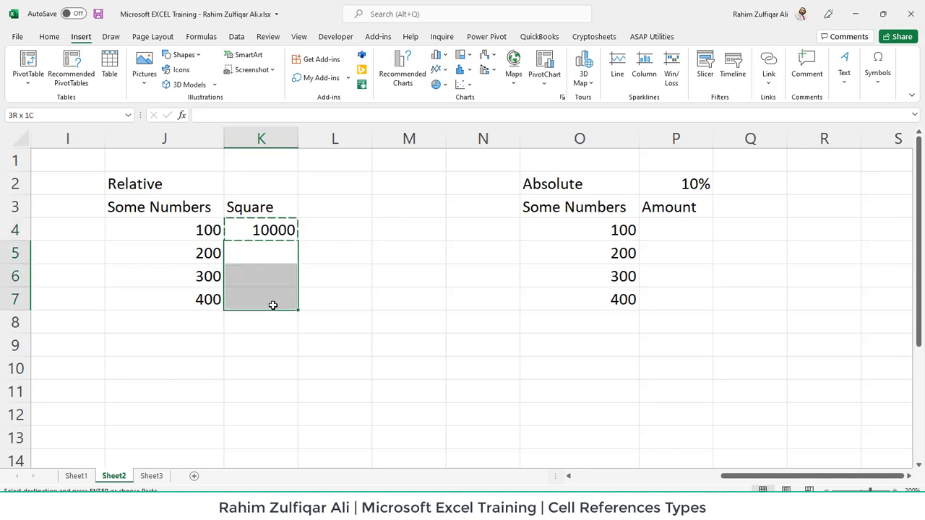
pyautogui.hotkey('ctrl', 'v')
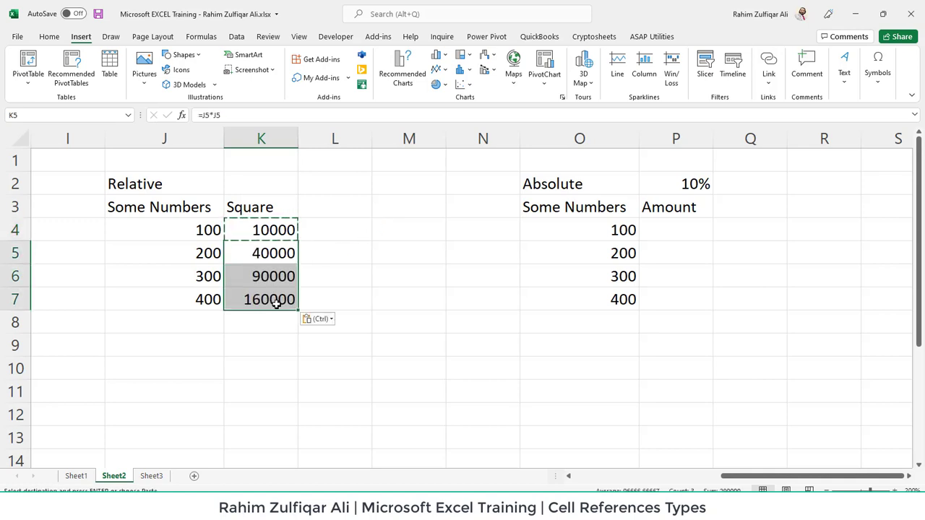
pyautogui.moveTo(275, 230); pyautogui.dragTo(272, 302)
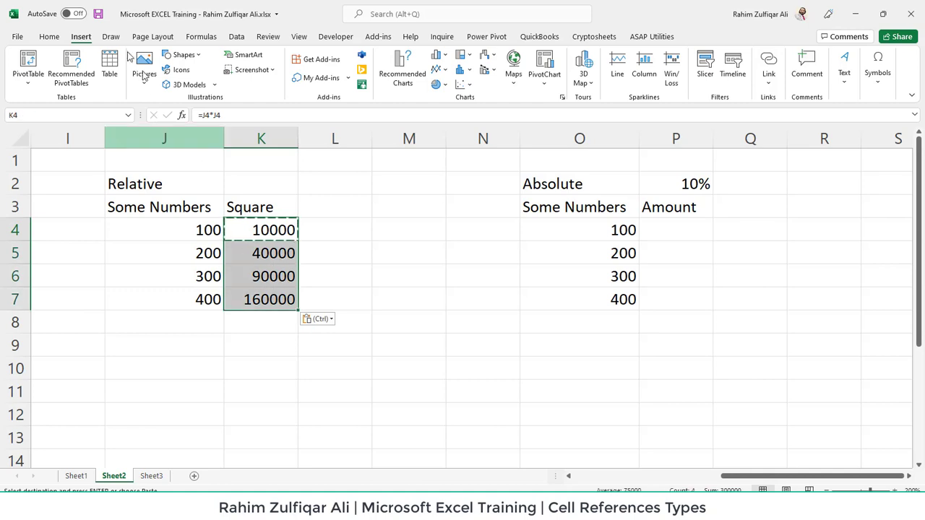
pyautogui.click(49, 36)
# Format the Square column with thousands separators and no decimal places.
pyautogui.click(474, 78)
pyautogui.click(505, 78)
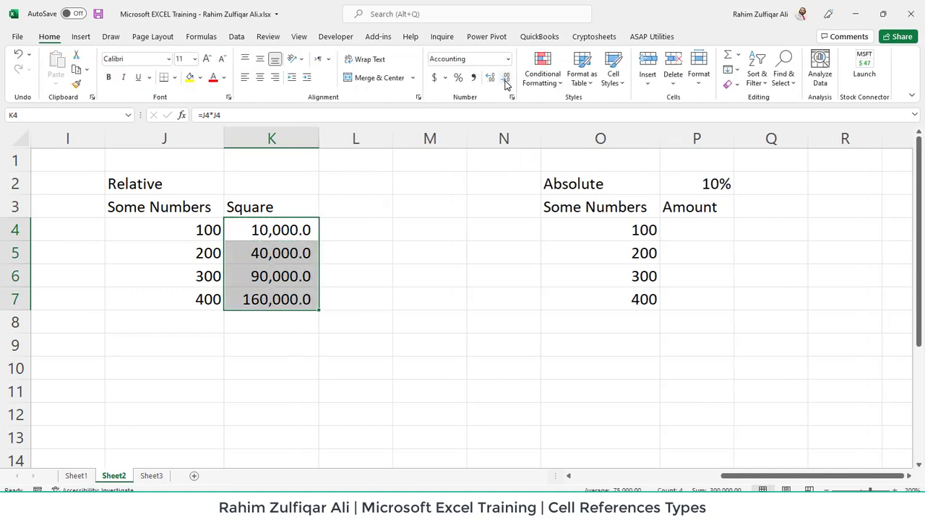
pyautogui.click(505, 77)
# Inspect K4's =J4*J4 formula to show its relative references.
pyautogui.click(299, 230)
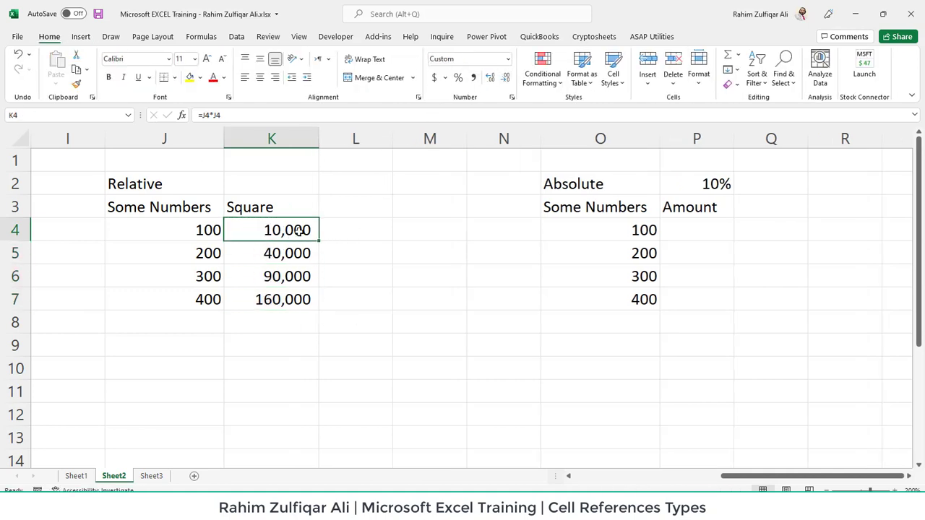
pyautogui.doubleClick(299, 231)
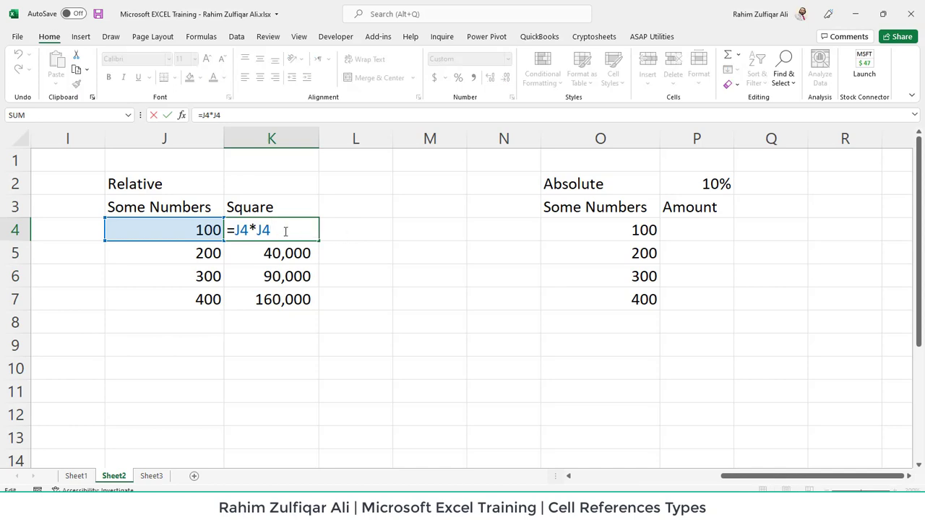
pyautogui.press('Escape')
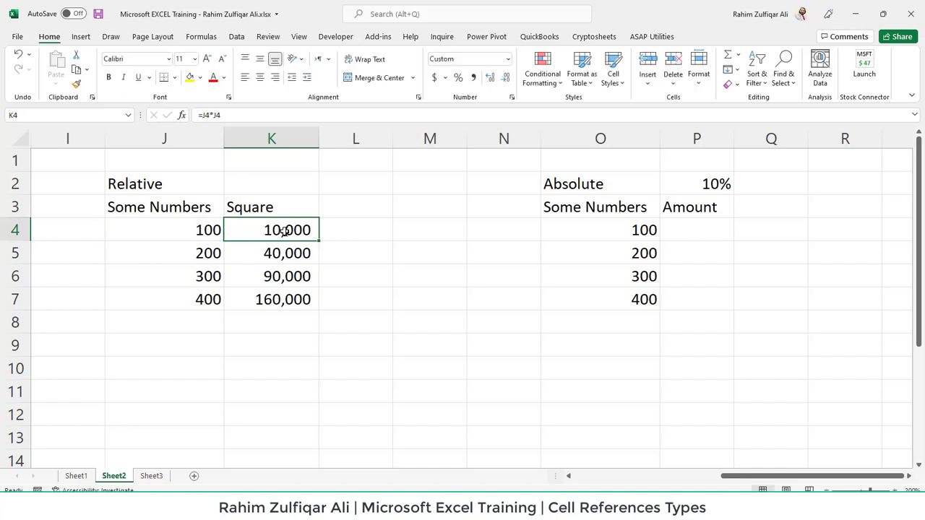
pyautogui.press('F2')
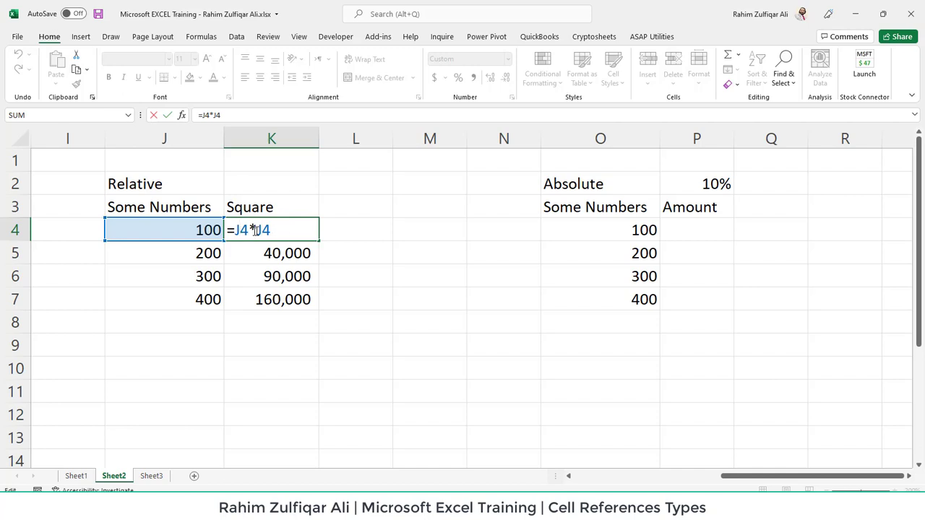
pyautogui.hotkey('ctrl', 'Return')
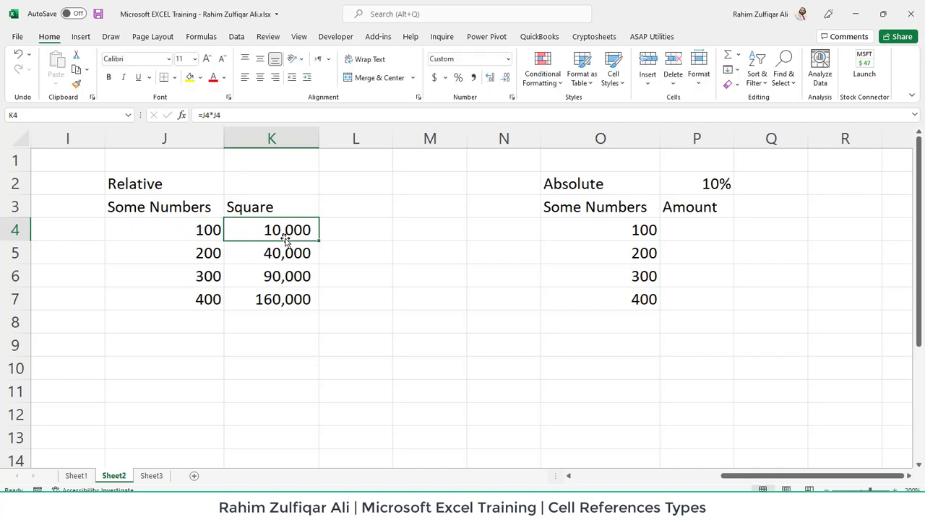
# Review the square formulas in K5 through K7, then recheck K4.
pyautogui.press('Down')
pyautogui.press('F2')
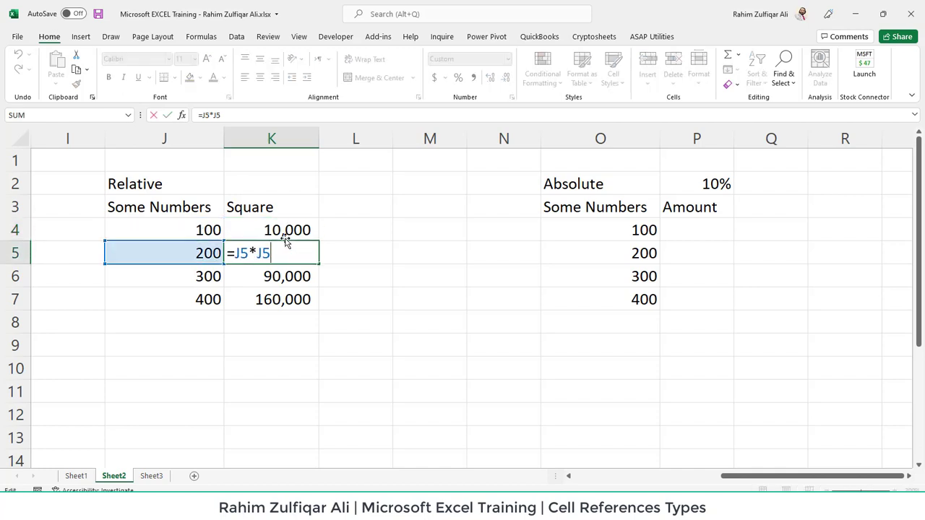
pyautogui.press('Return')
pyautogui.press('F2')
pyautogui.press('Return')
pyautogui.press('F2')
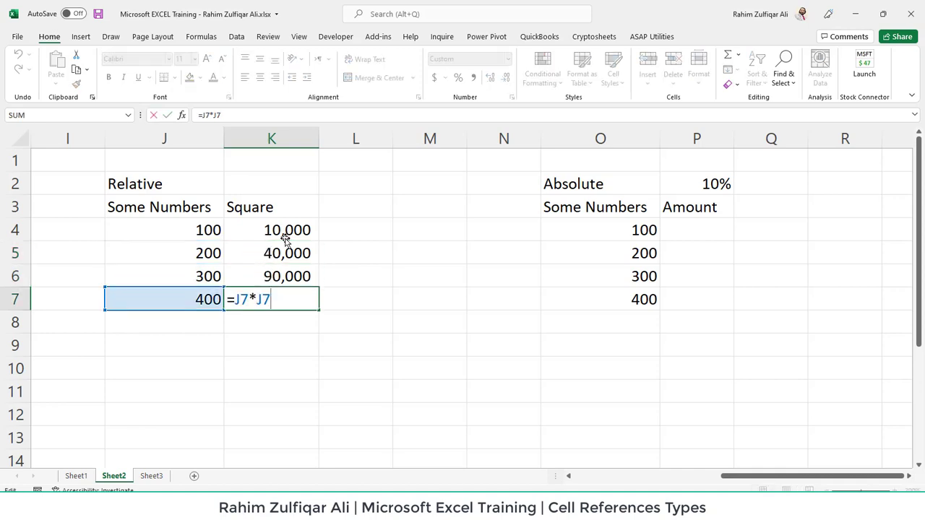
pyautogui.hotkey('ctrl', 'Return')
pyautogui.click(286, 239)
pyautogui.press('F2')
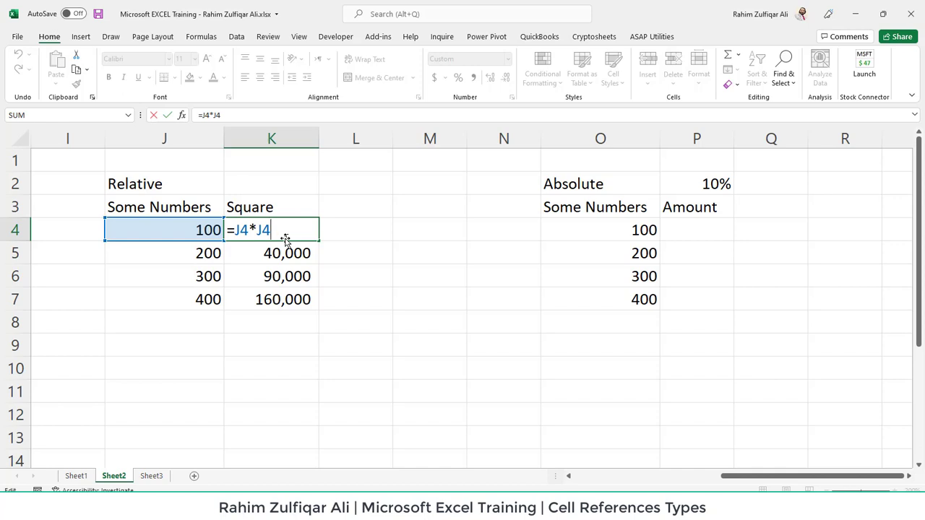
pyautogui.hotkey('ctrl', 'Return')
pyautogui.press('Right')
pyautogui.press('Right')
pyautogui.press('Right')
pyautogui.press('Right')
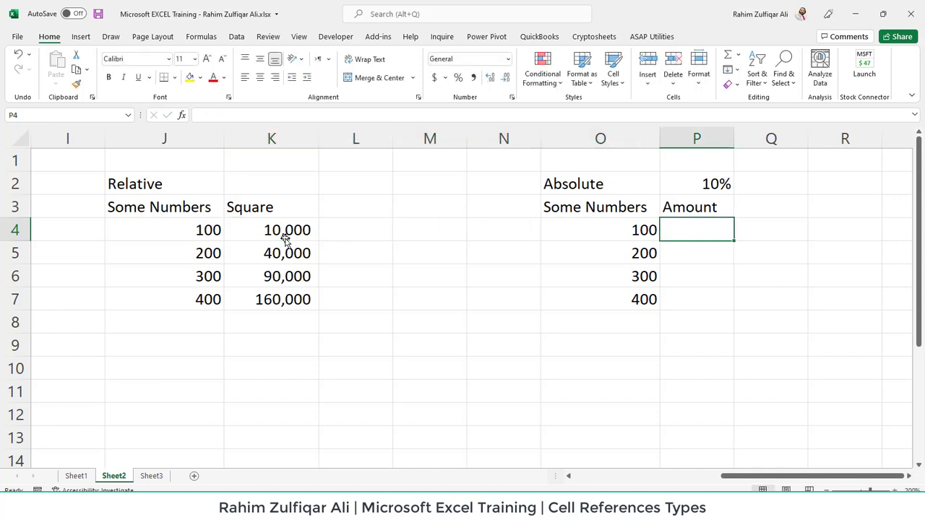
# Enter =O4*P2 in P4 so 100 at 10% gives 10.
pyautogui.write('=')
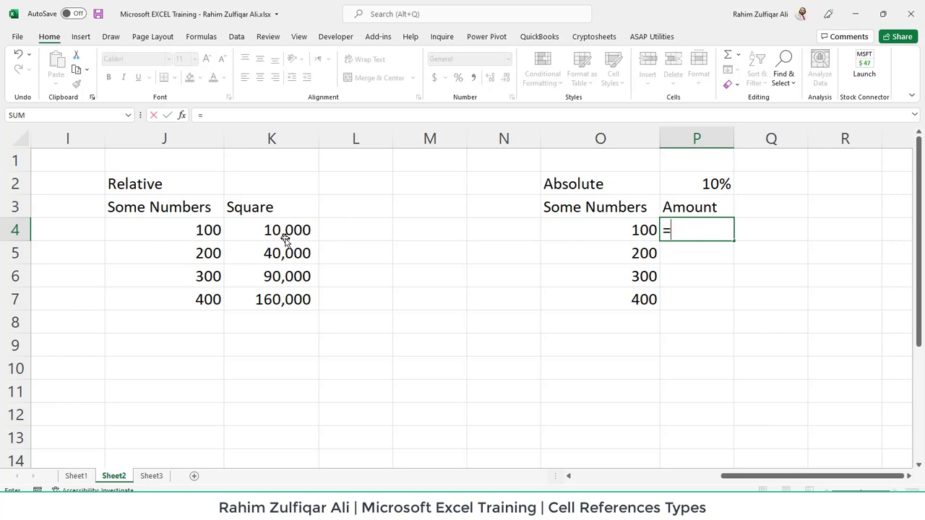
pyautogui.press('Left')
pyautogui.write('*')
pyautogui.press('Up')
pyautogui.press('Up')
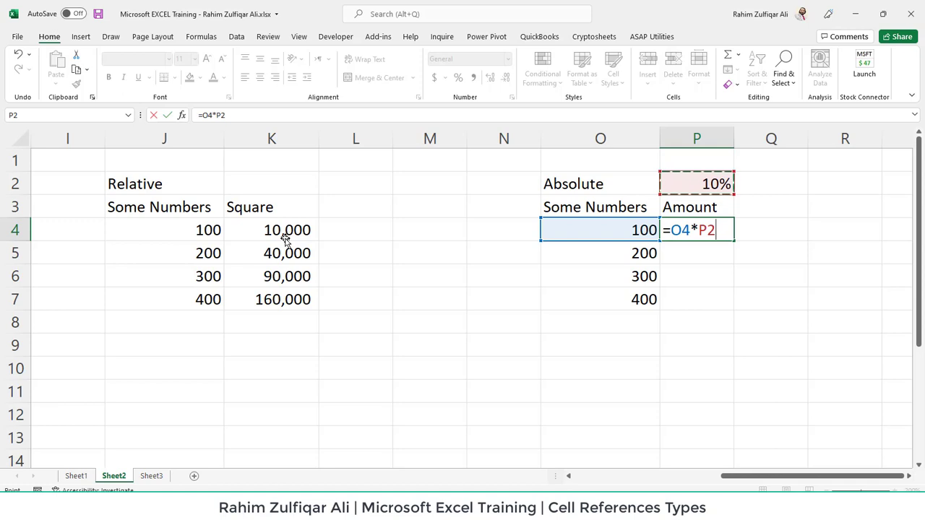
pyautogui.press('Return')
pyautogui.press('Up')
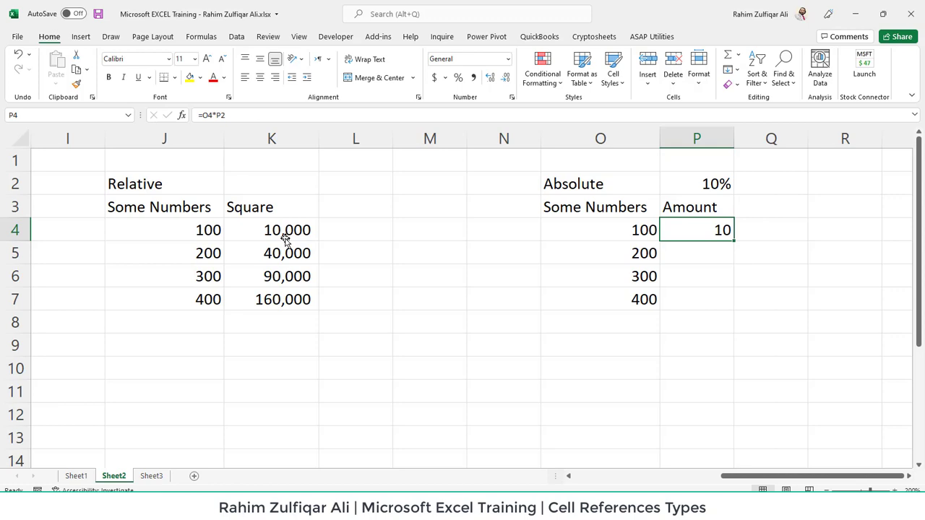
pyautogui.press('Left')
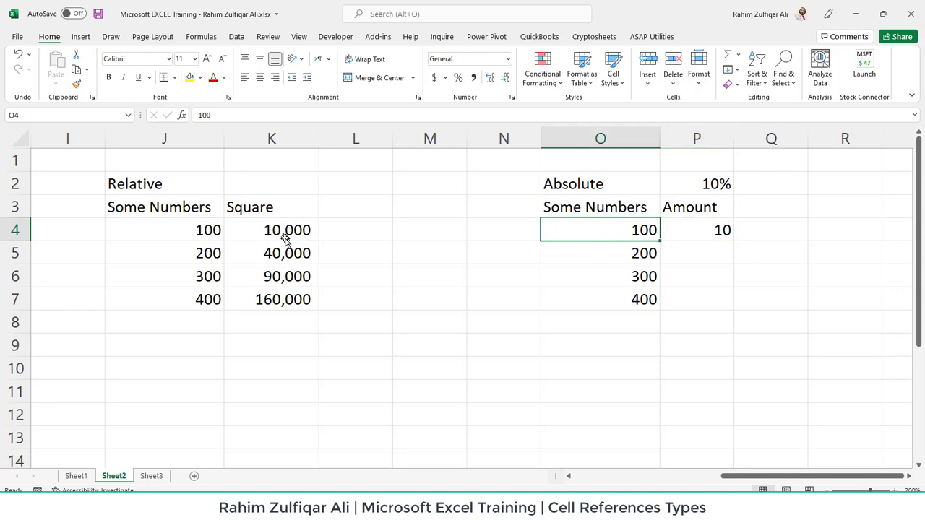
# Fill the P4 amount formula down through P7 with Ctrl+D.
pyautogui.press('Right')
pyautogui.hotkey('shift', 'Down')
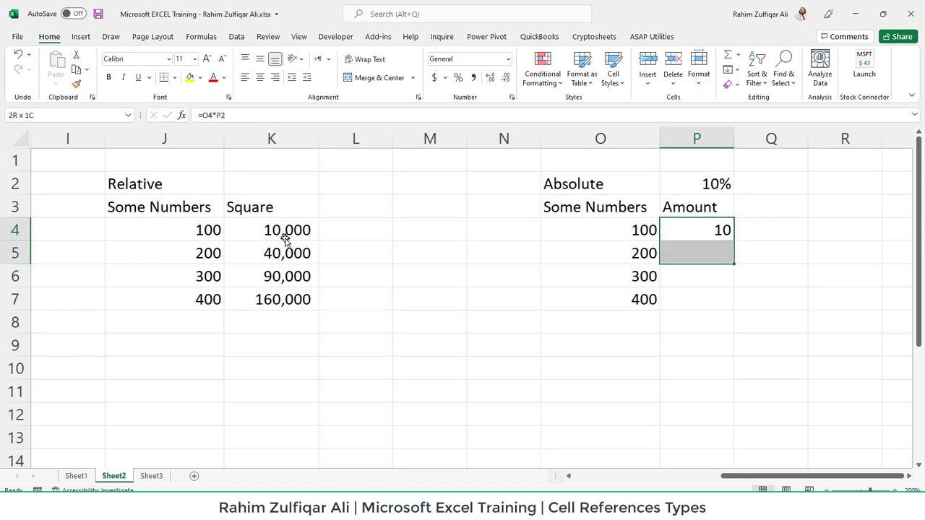
pyautogui.hotkey('shift', 'Down')
pyautogui.hotkey('shift', 'Down')
pyautogui.hotkey('ctrl', 'd')
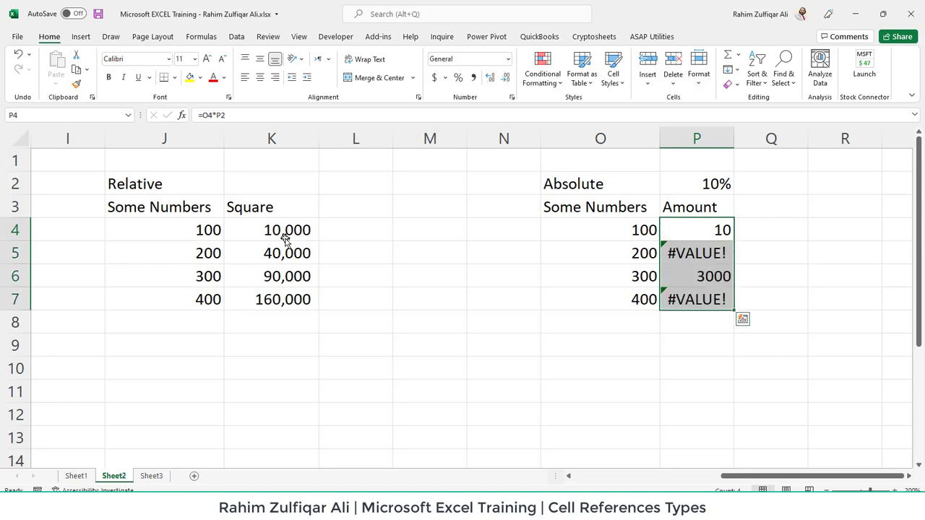
# Inspect P5 and P6 to show the shifted rate reference causing #VALUE!
pyautogui.press('Down')
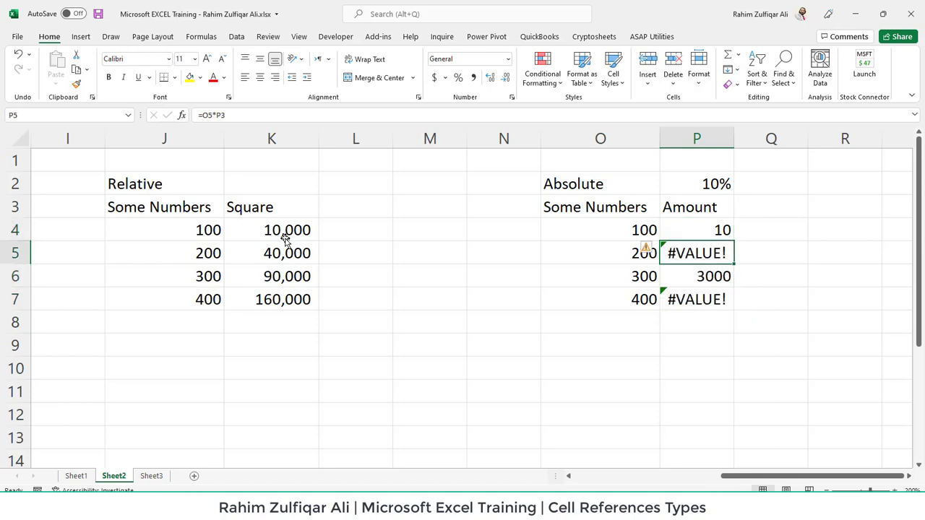
pyautogui.press('Down')
pyautogui.press('Down')
pyautogui.press('Up')
pyautogui.press('Up')
pyautogui.press('F2')
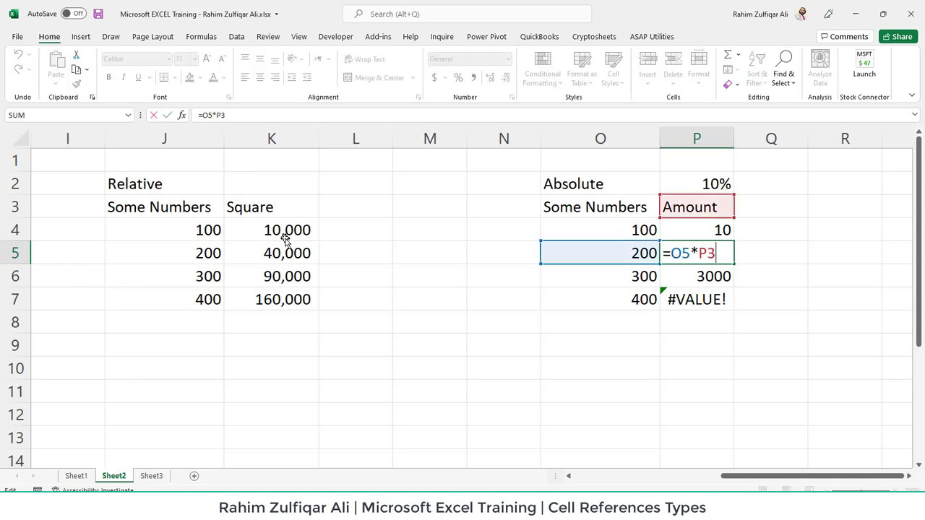
pyautogui.press('Escape')
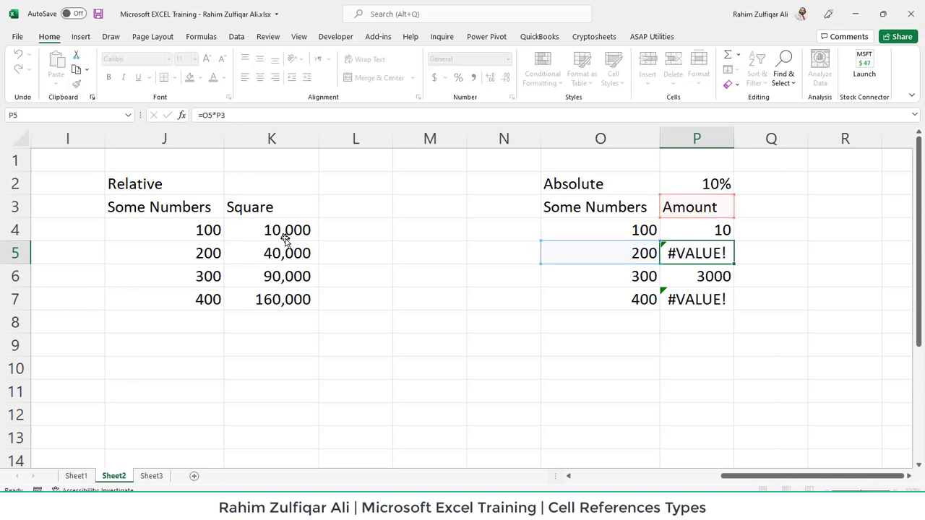
pyautogui.press('Down')
pyautogui.press('F2')
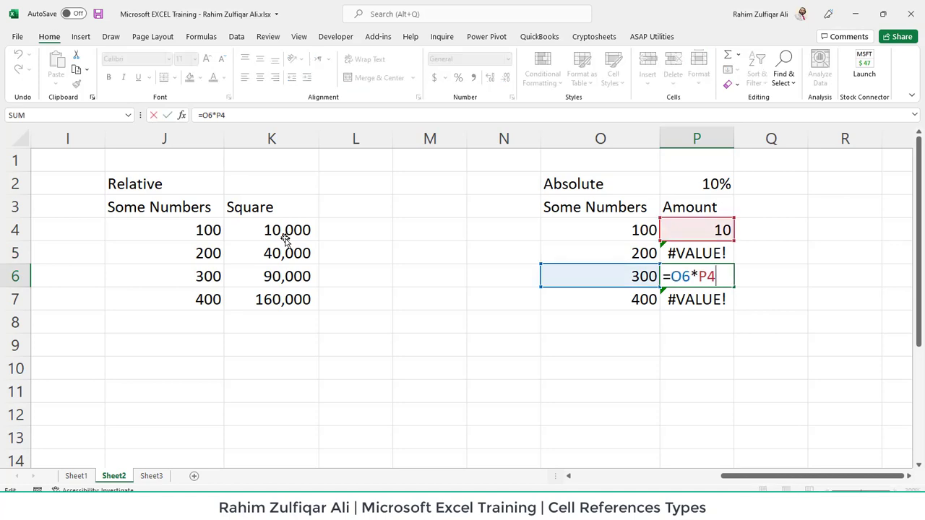
pyautogui.hotkey('ctrl', 'Return')
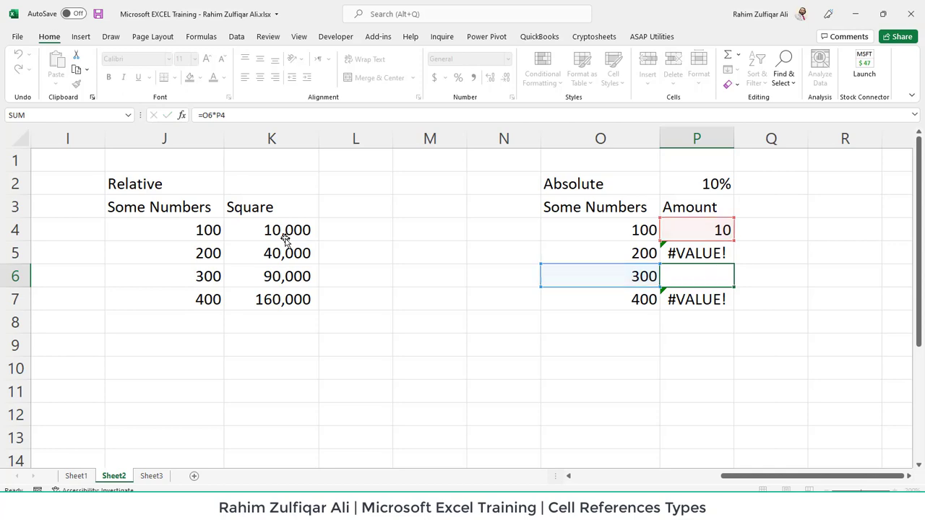
pyautogui.press('Up')
pyautogui.press('Up')
pyautogui.press('F2')
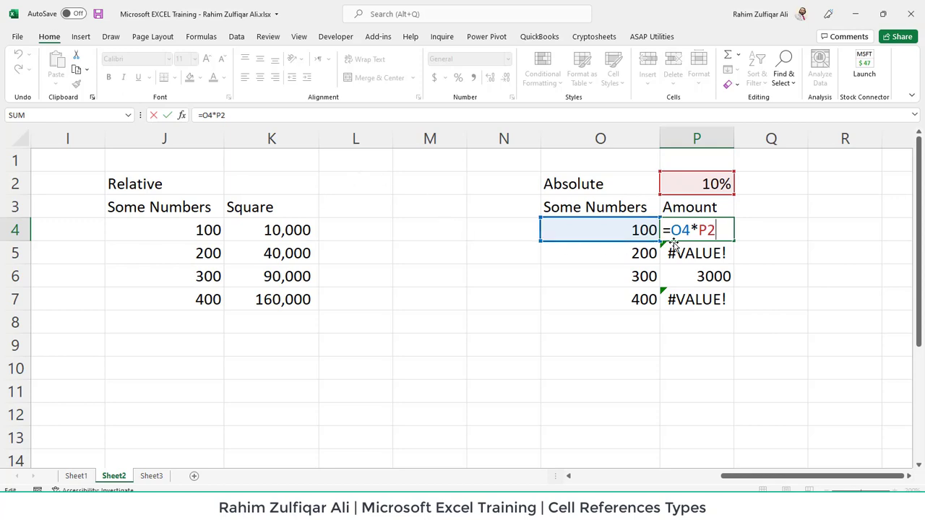
# Lock the rate with F4 so P4 reads =O4*$P$2.
pyautogui.click(707, 230)
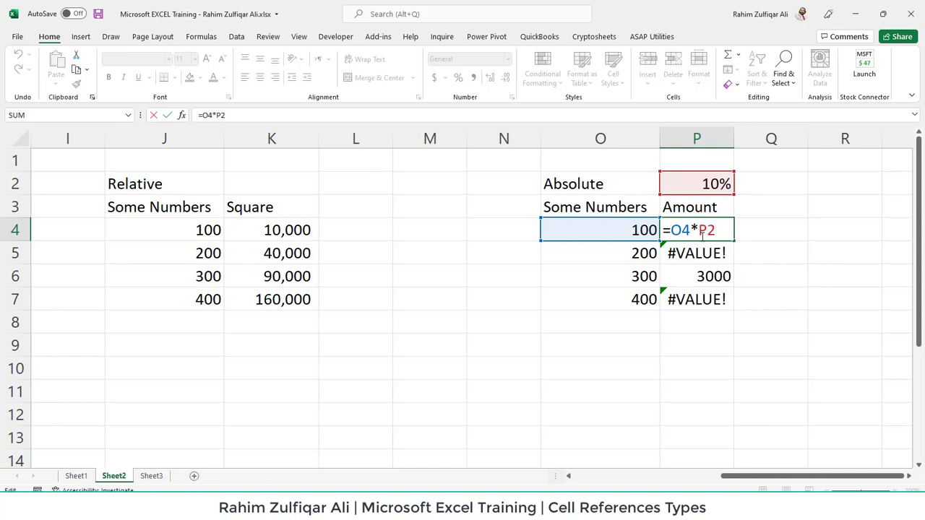
pyautogui.press('F4')
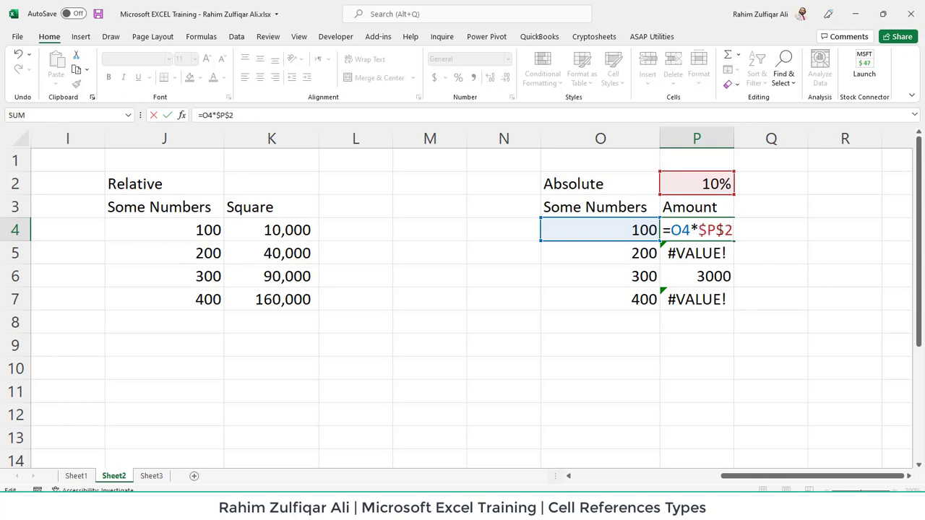
pyautogui.click(725, 230)
pyautogui.press('Return')
# Fill the absolute 10% formula from P4 to P7, showing 10, 20, 30 and 40.
pyautogui.press('Up')
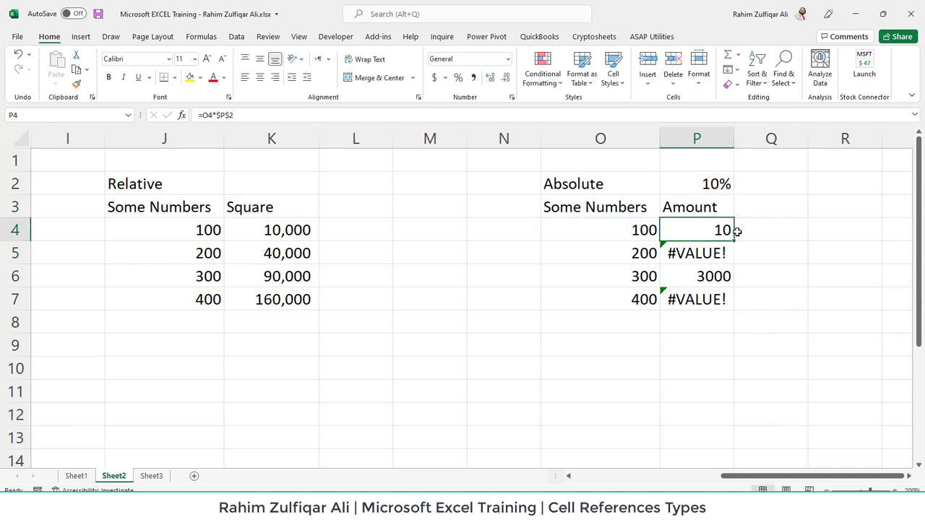
pyautogui.moveTo(734, 239); pyautogui.dragTo(734, 309)
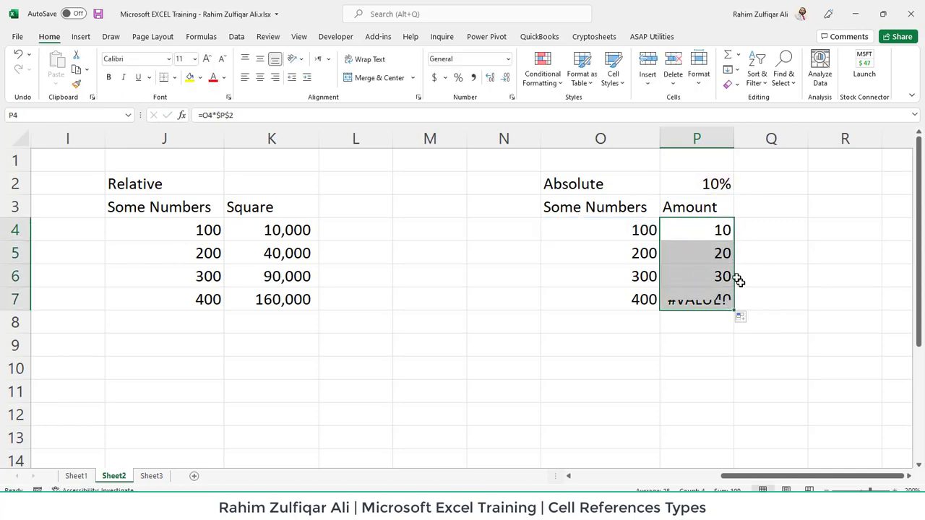
pyautogui.click(704, 255)
pyautogui.click(701, 278)
pyautogui.click(699, 303)
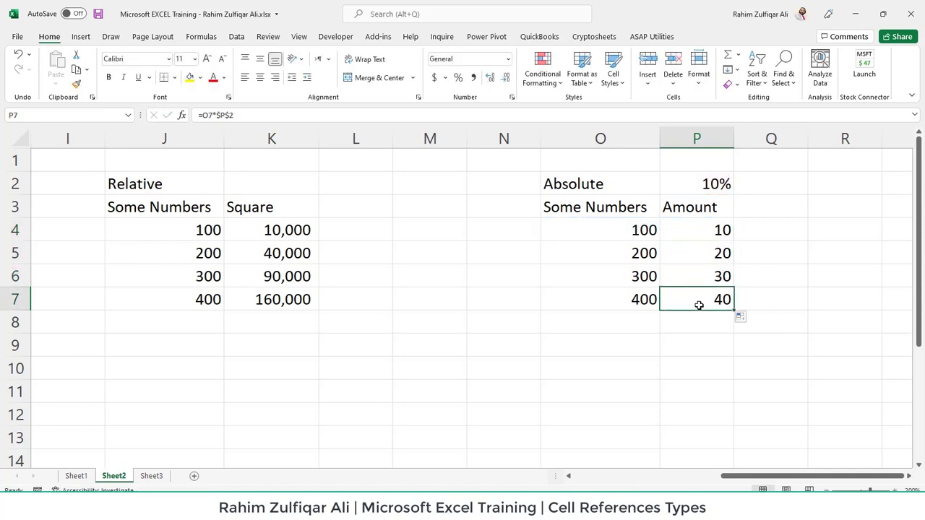
# Inspect the formulas in P5, P6, P7 and P4 to show the locked $P$2.
pyautogui.doubleClick(701, 259)
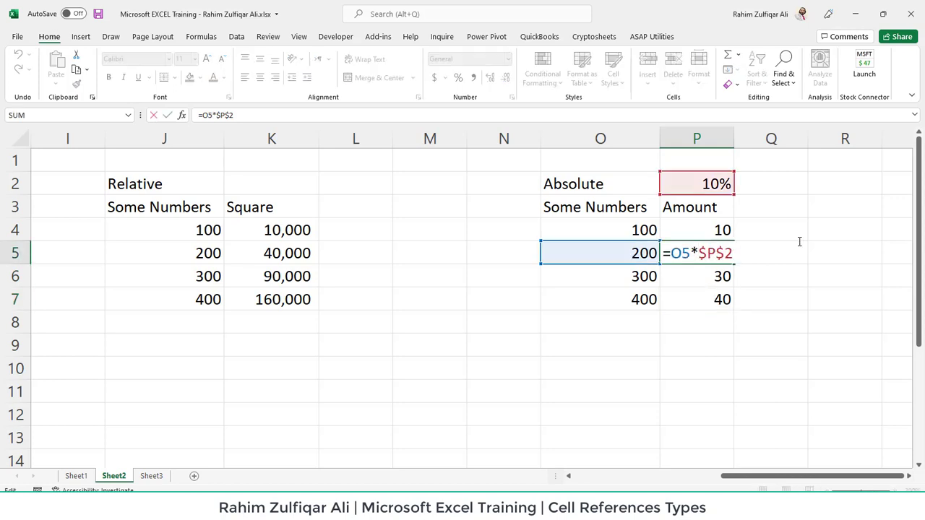
pyautogui.press('Escape')
pyautogui.press('Down')
pyautogui.press('F2')
pyautogui.press('Escape')
pyautogui.press('Down')
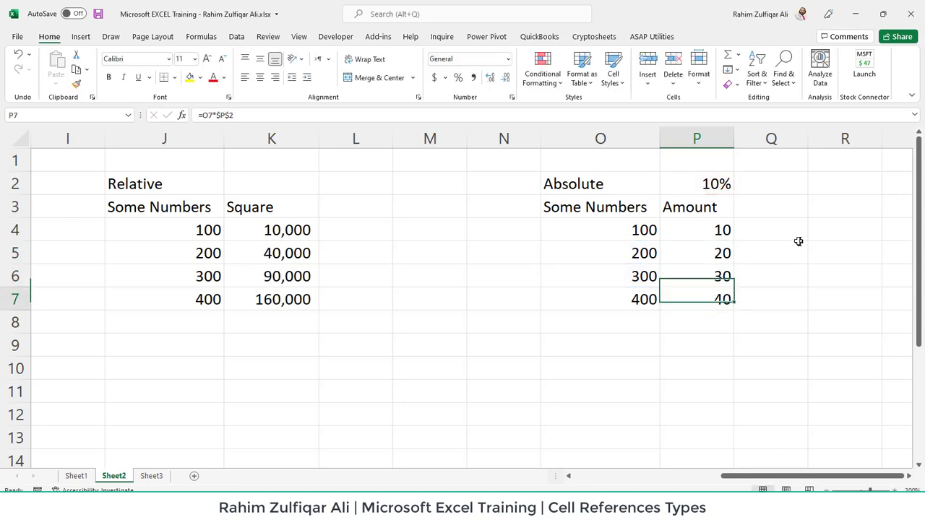
pyautogui.press('F2')
pyautogui.press('Escape')
pyautogui.press('Up')
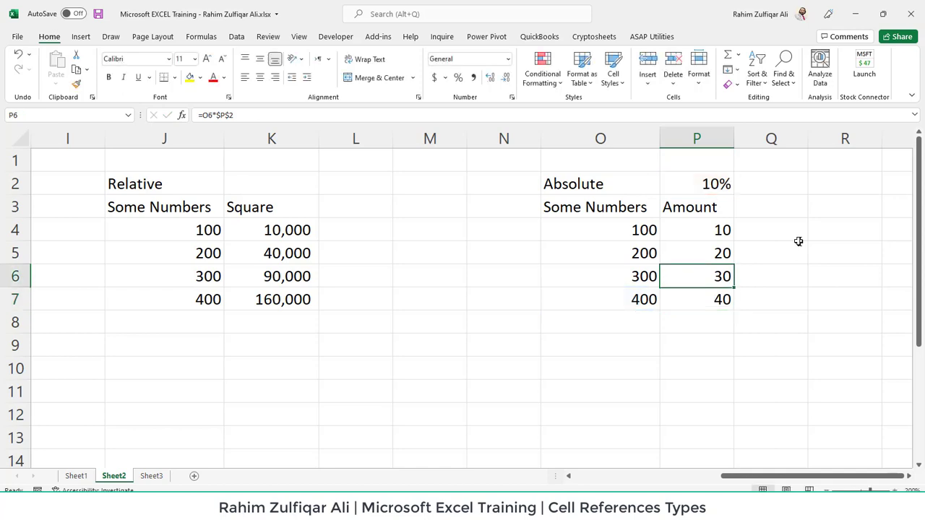
pyautogui.press('F2')
pyautogui.press('Escape')
pyautogui.press('Up')
pyautogui.press('F2')
pyautogui.press('Escape')
pyautogui.press('Up')
pyautogui.press('F2')
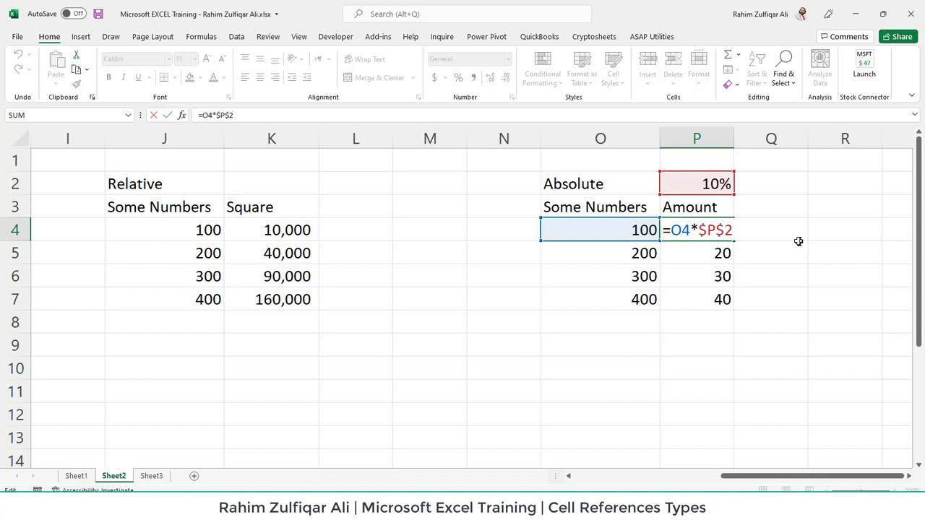
# Step through P4 to P7 once more, confirming each amount formula.
pyautogui.press('Return')
pyautogui.press('F2')
pyautogui.press('Return')
pyautogui.press('F2')
pyautogui.press('Return')
pyautogui.press('F2')
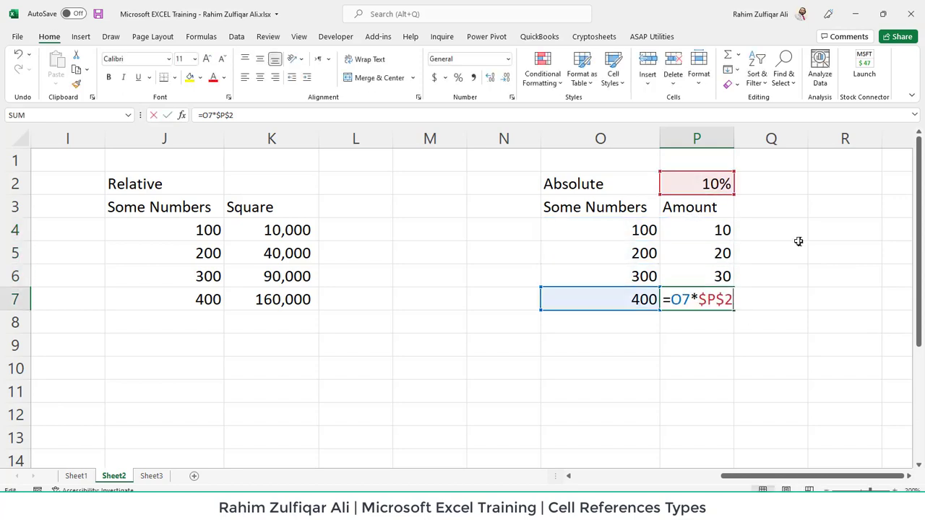
pyautogui.hotkey('ctrl', 'Return')
# Paste P7's formula into R11, where it becomes =Q11*$P$2 and shows 0.
pyautogui.hotkey('ctrl', 'c')
pyautogui.press('Right')
pyautogui.press('Right')
pyautogui.press('Down')
pyautogui.press('Down')
pyautogui.press('Down')
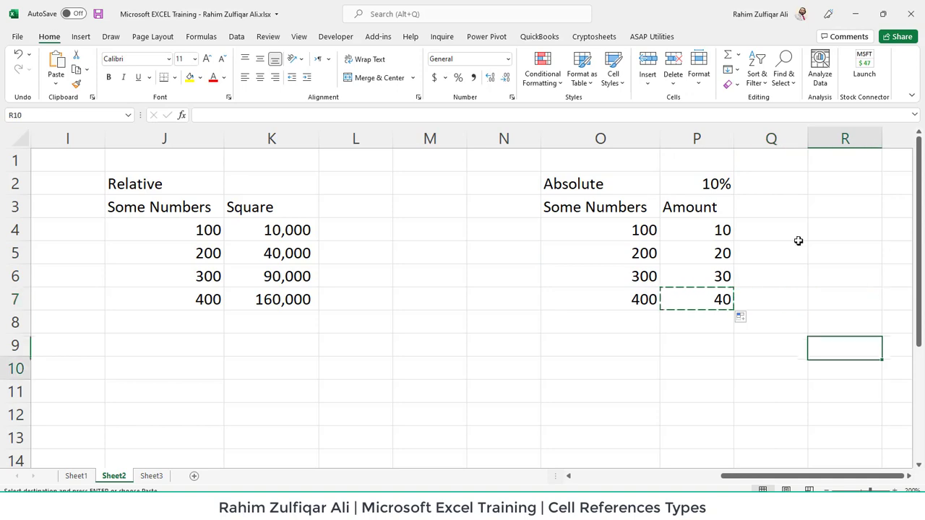
pyautogui.press('Down')
pyautogui.hotkey('ctrl', 'v')
pyautogui.press('F2')
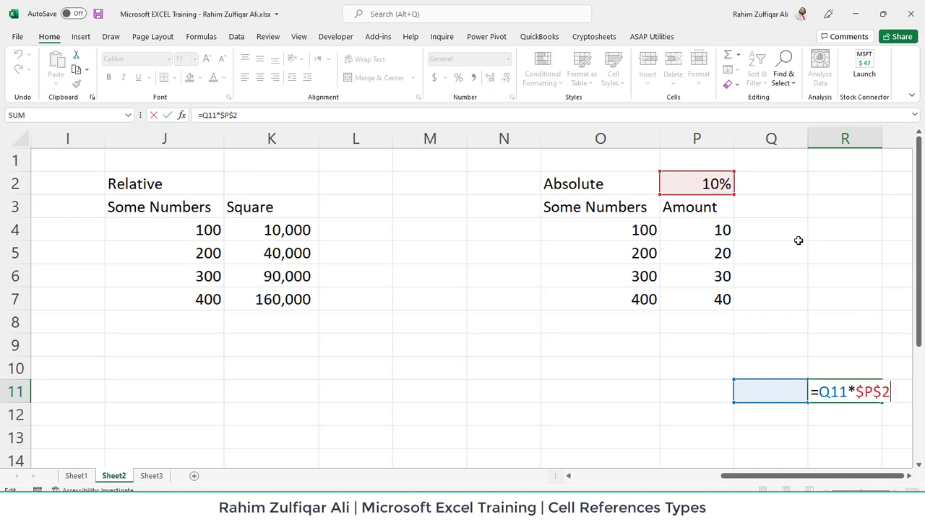
pyautogui.hotkey('ctrl', 'Return')
pyautogui.press('Up')
pyautogui.press('Up')
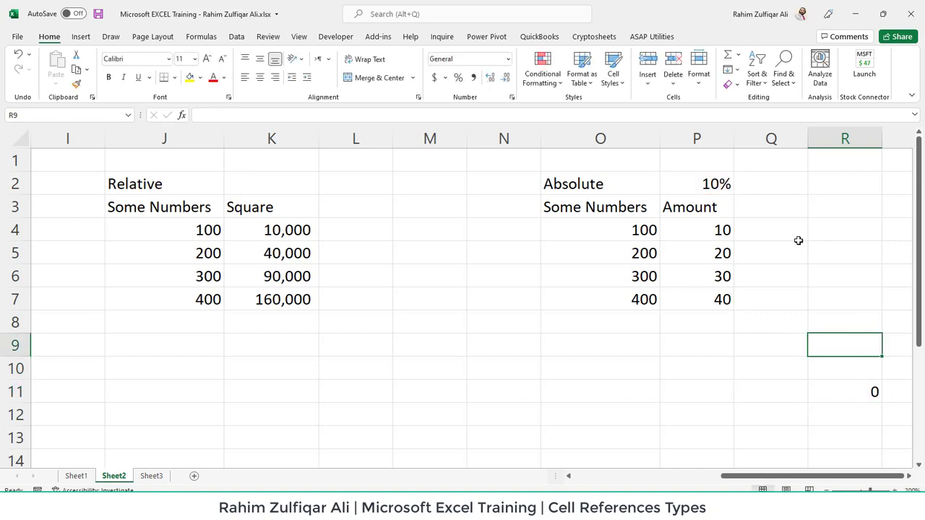
pyautogui.press('Up')
pyautogui.press('Up')
pyautogui.press('Up')
pyautogui.press('Up')
pyautogui.press('Left')
pyautogui.press('Left')
pyautogui.press('Left')
pyautogui.press('Left')
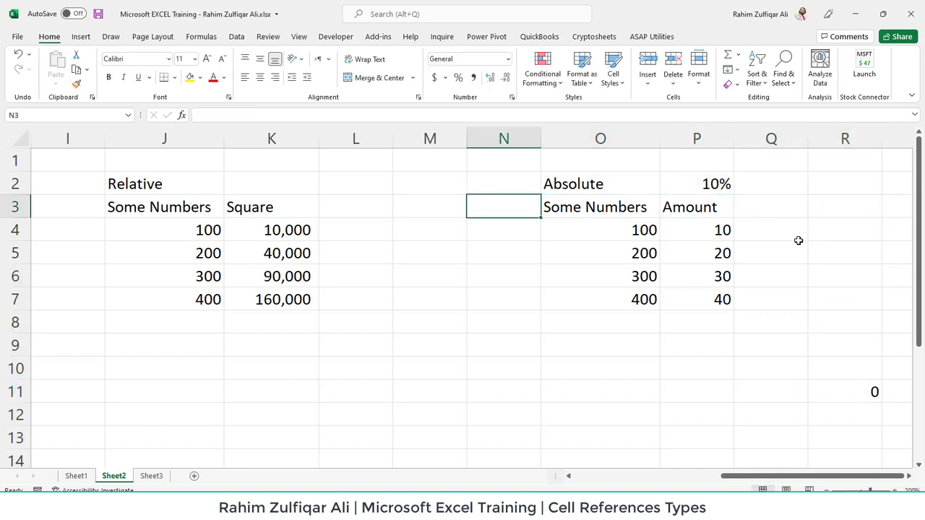
pyautogui.press('Left')
pyautogui.press('Left')
pyautogui.press('Left')
pyautogui.press('Left')
pyautogui.press('Left')
pyautogui.press('Left')
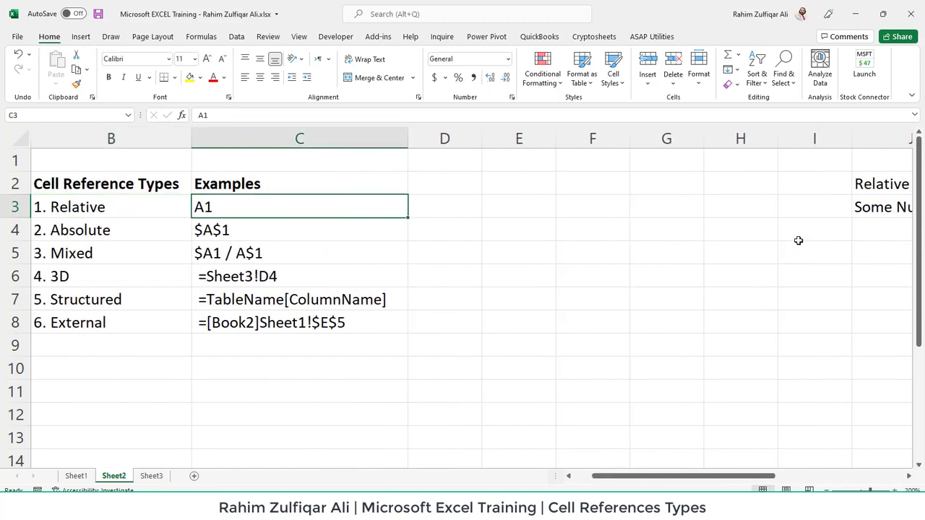
# Enter the label Formula in E3 and Function in E4.
pyautogui.press('Right')
pyautogui.press('Right')
pyautogui.press('Right')
pyautogui.press('Right')
pyautogui.press('Right')
pyautogui.press('Right')
pyautogui.press('Right')
pyautogui.press('Right')
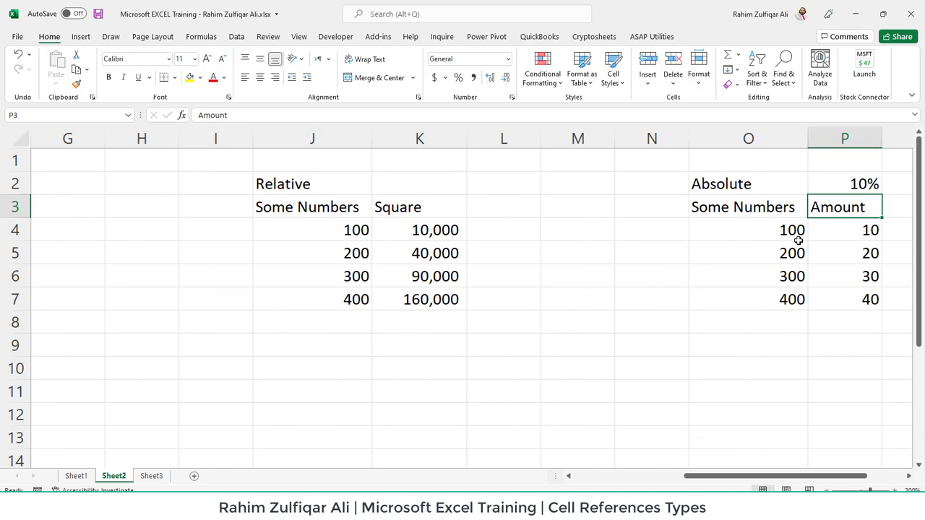
pyautogui.press('Left')
pyautogui.press('Left')
pyautogui.press('Left')
pyautogui.press('Left')
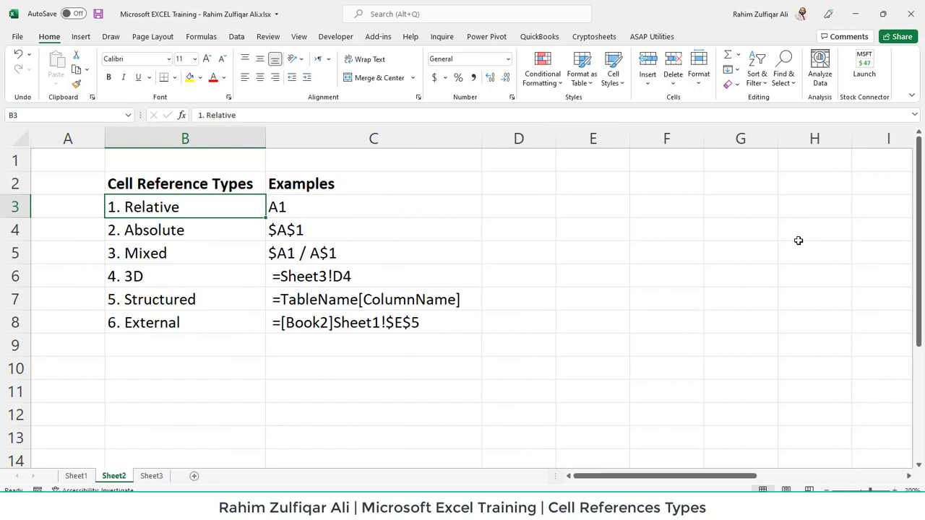
pyautogui.press('Right')
pyautogui.press('Right')
pyautogui.press('Right')
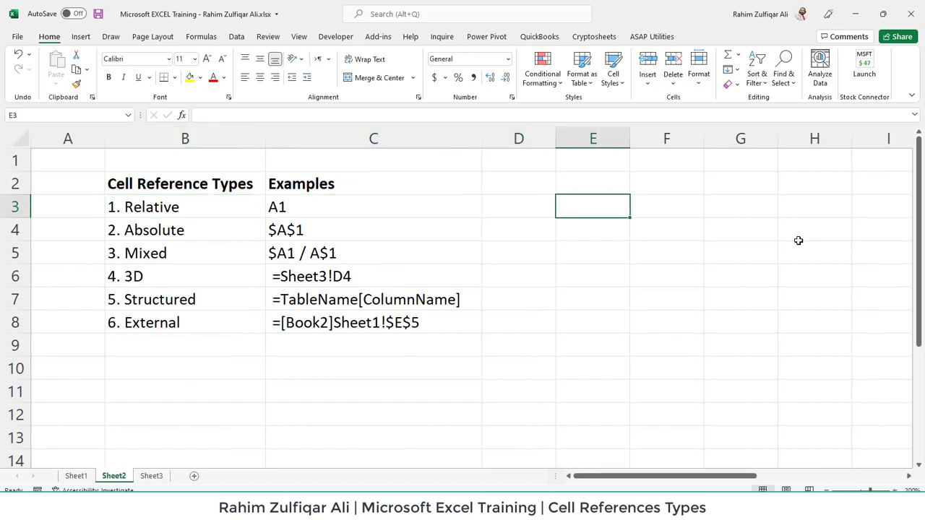
pyautogui.write('Formul')
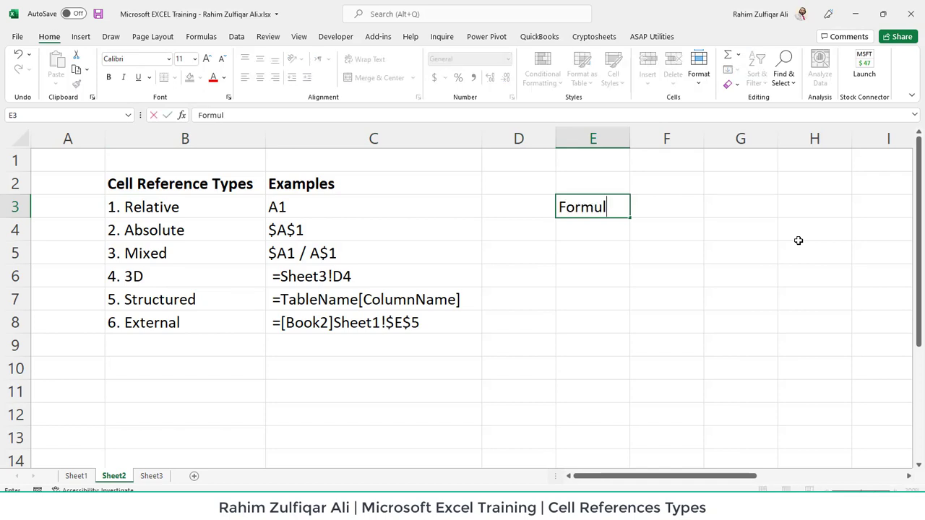
pyautogui.write('a')
pyautogui.press('Return')
pyautogui.write('Fun')
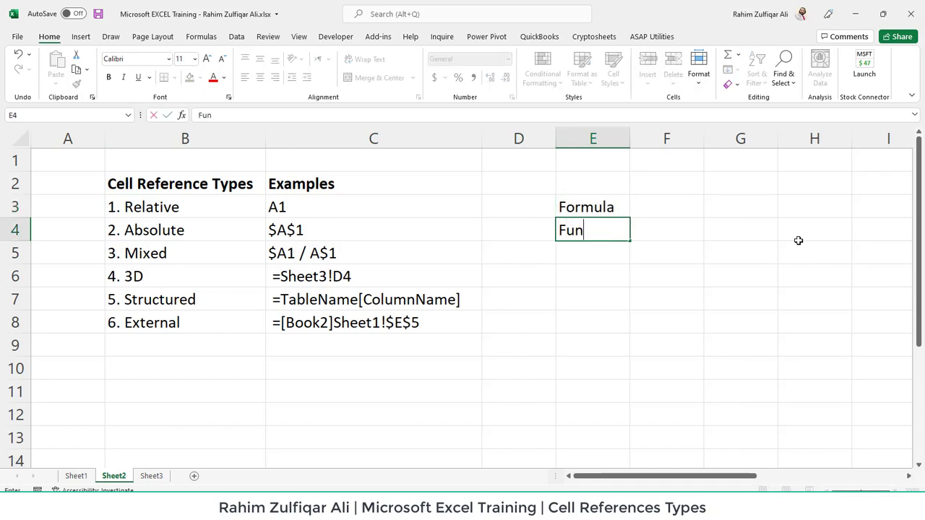
pyautogui.write('ction')
pyautogui.press('Return')
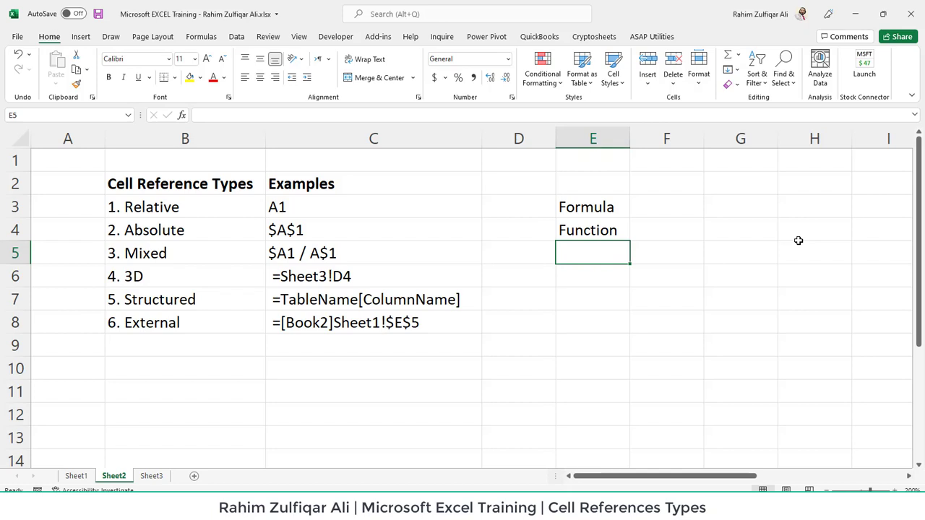
pyautogui.press('Right')
pyautogui.press('Left')
pyautogui.write('=')
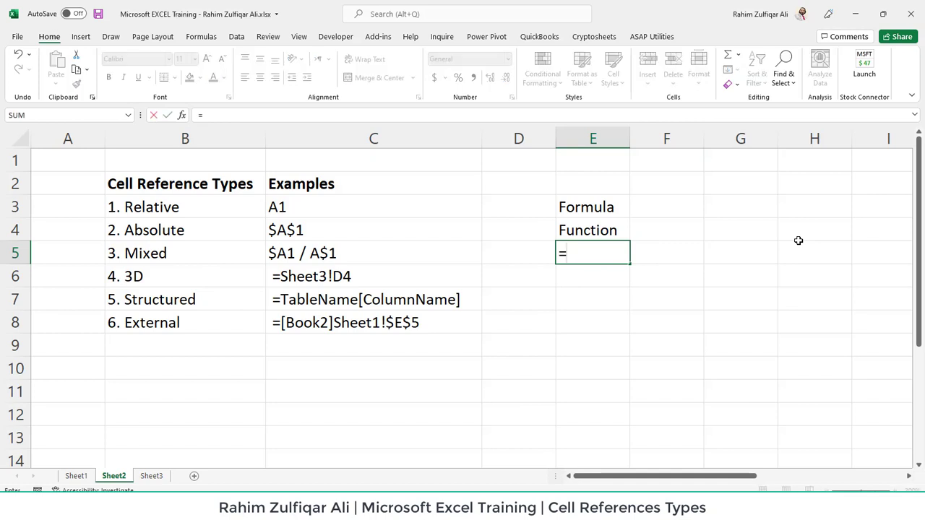
pyautogui.write('if')
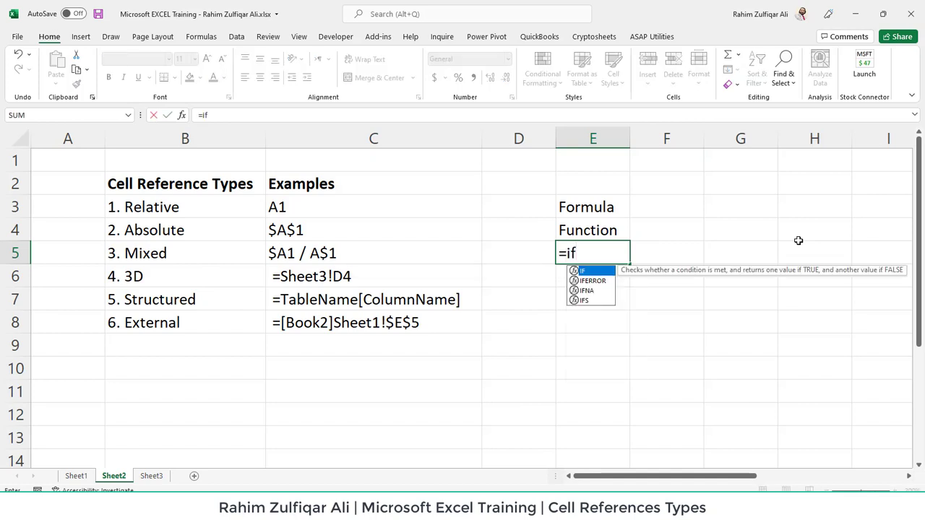
# Display the IF and VLOOKUP argument tooltips in E5, cancelling each entry.
pyautogui.press('Tab')
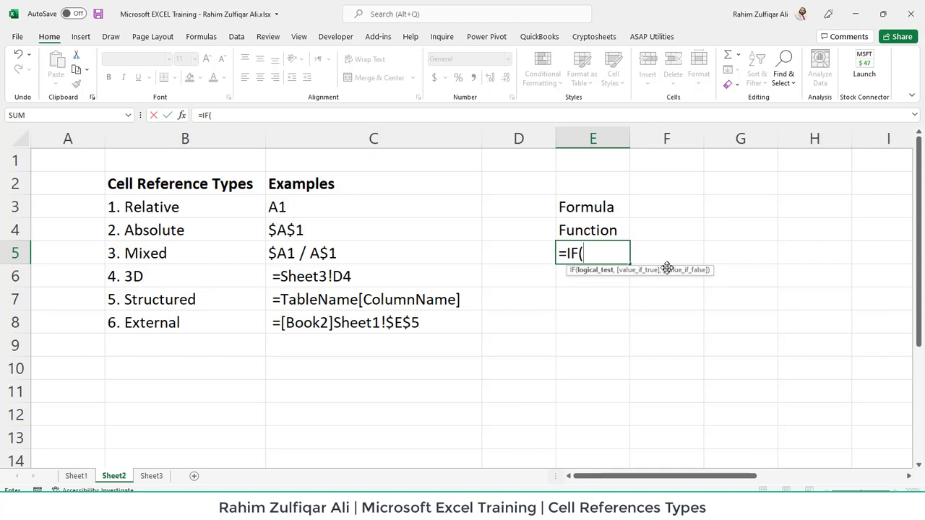
pyautogui.moveTo(665, 269); pyautogui.dragTo(668, 282)
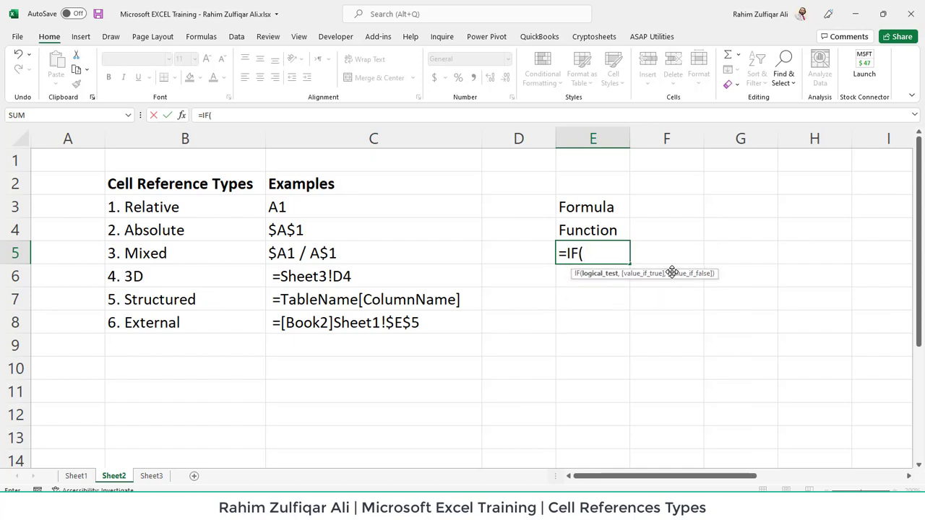
pyautogui.press('Escape')
pyautogui.write('=v')
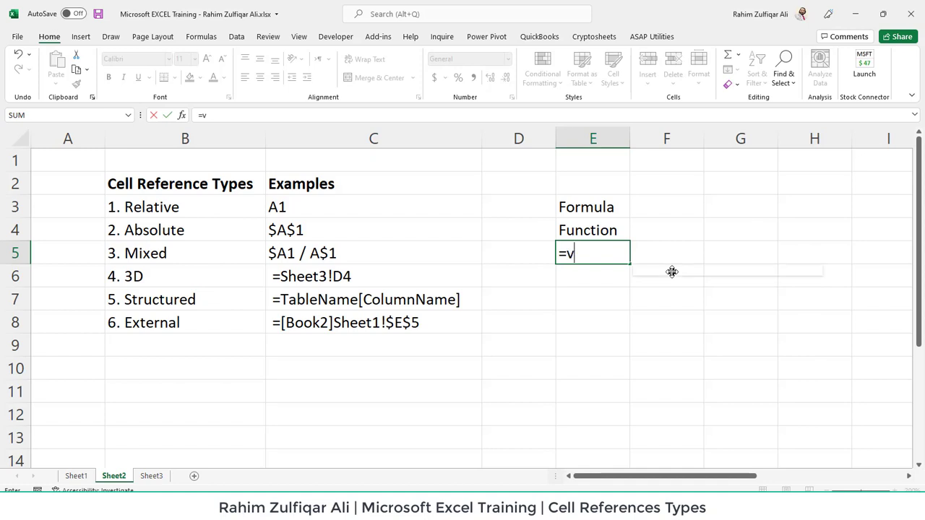
pyautogui.write('lo')
pyautogui.press('Tab')
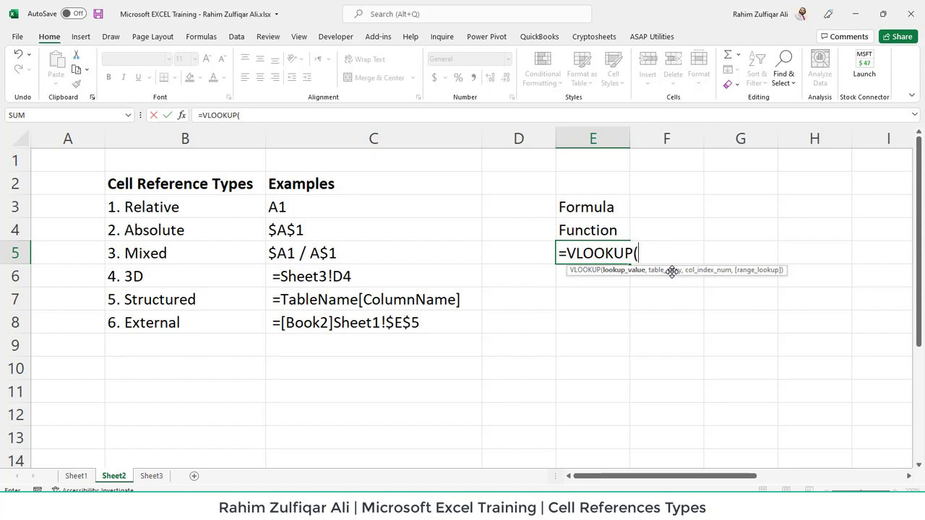
pyautogui.moveTo(672, 271)
pyautogui.mouseDown()
pyautogui.moveTo(672, 305)
pyautogui.moveTo(657, 292)
pyautogui.mouseUp()
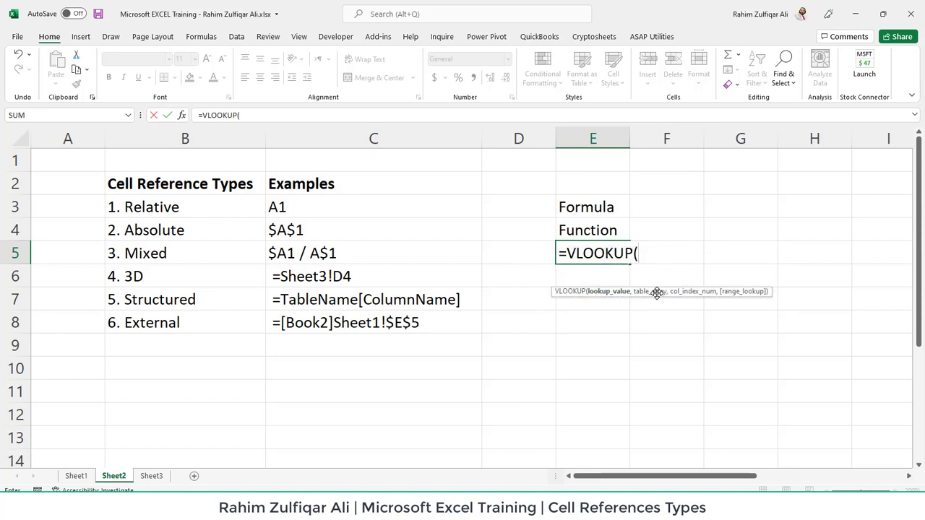
pyautogui.press('Escape')
# Type Function Syntax in E5 and Function Arguments in E6.
pyautogui.write('Funct')
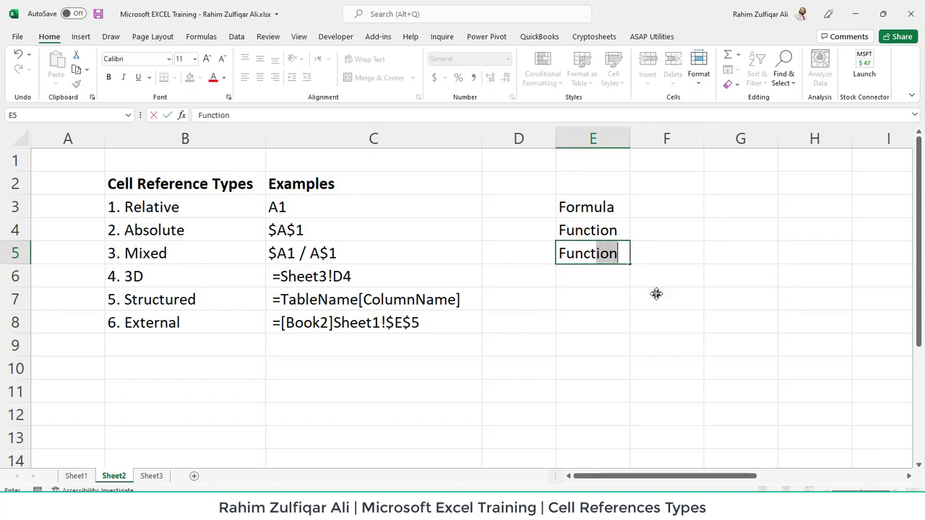
pyautogui.write('o')
pyautogui.press('BackSpace')
pyautogui.write('ion Sy')
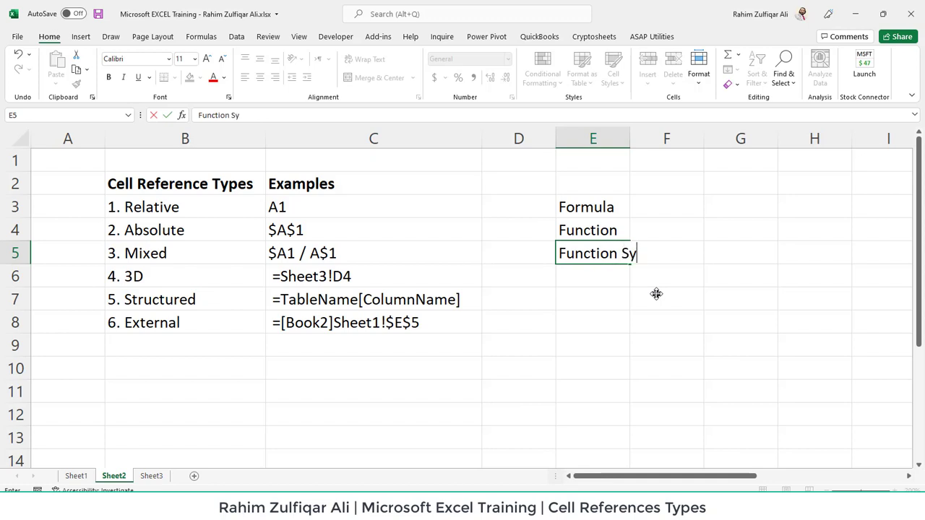
pyautogui.write('ntax')
pyautogui.press('Return')
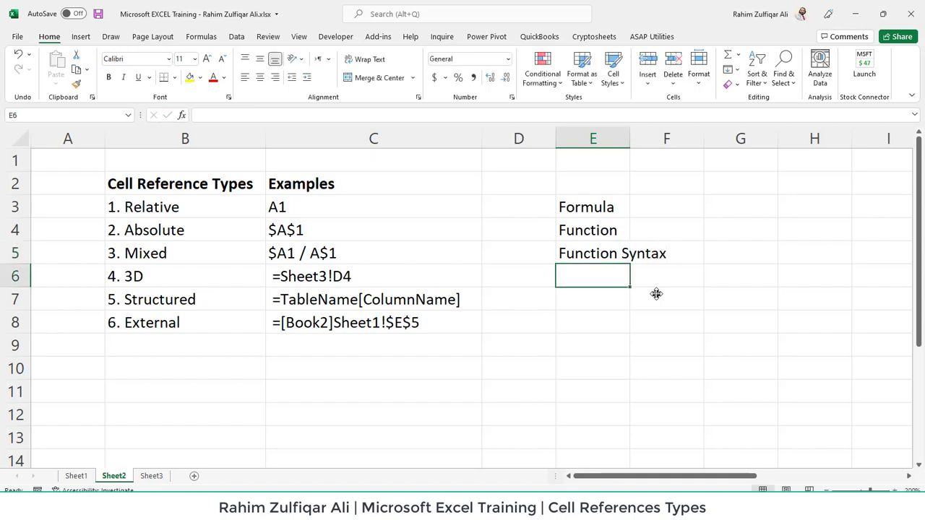
pyautogui.write('Function A')
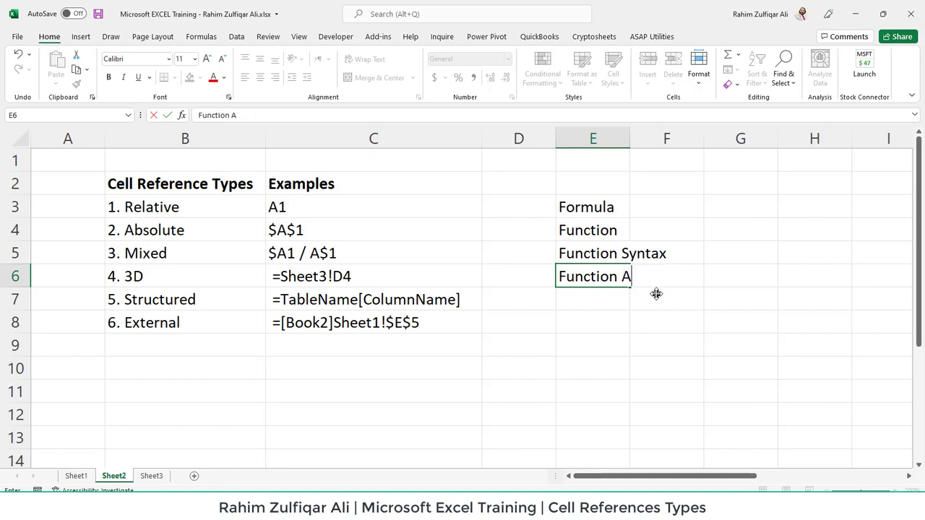
pyautogui.write('rguments')
pyautogui.press('Return')
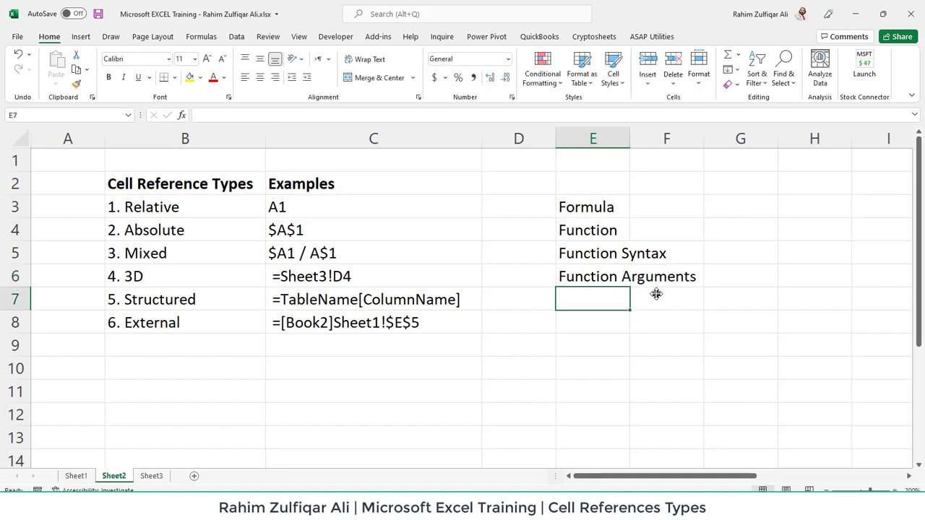
# Add 1. Compulsary and 2. Optional (Default Value) in E7 and E8.
pyautogui.write('1. ')
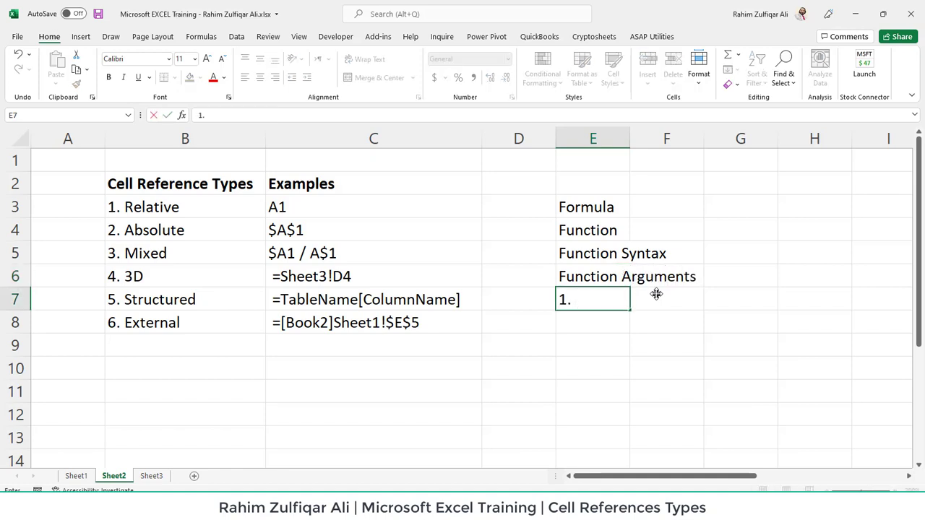
pyautogui.write('Compuls ')
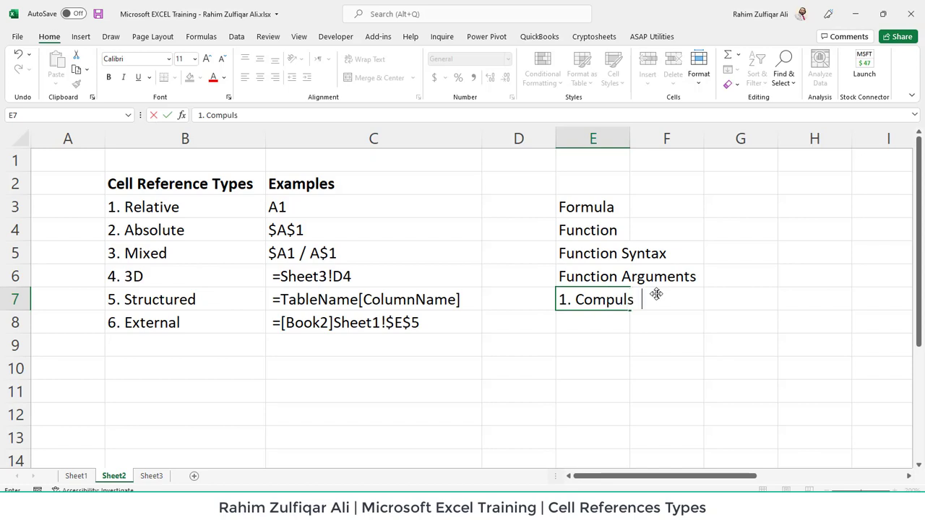
pyautogui.write('ary')
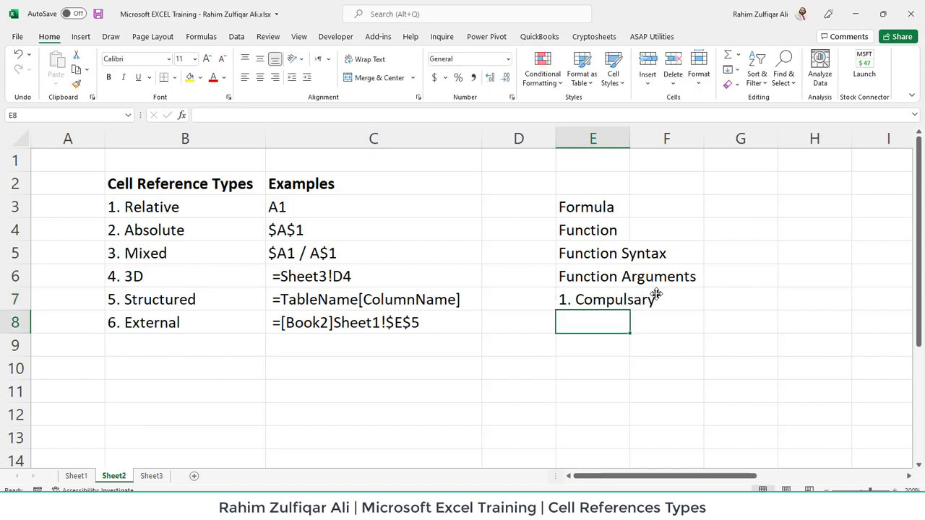
pyautogui.write('2.')
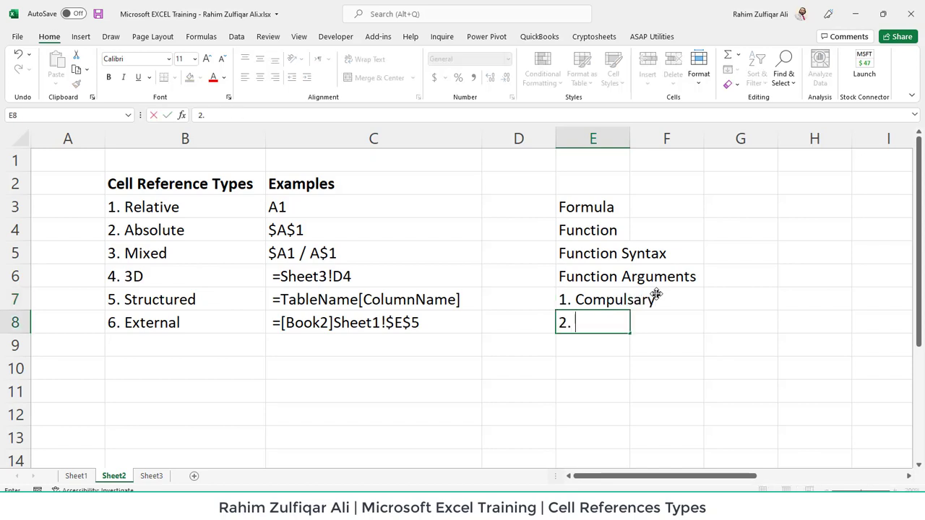
pyautogui.write(' Optio')
pyautogui.write('nal *')
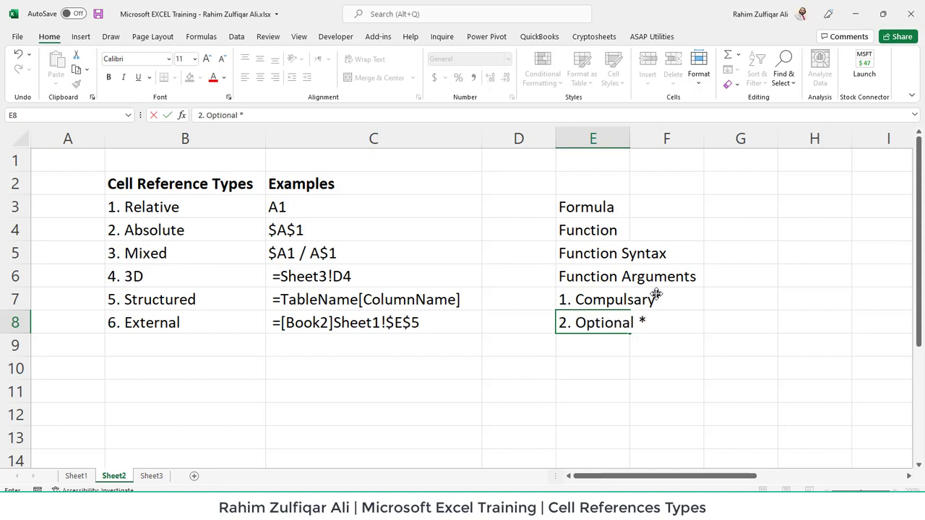
pyautogui.press('BackSpace')
pyautogui.write('(D')
pyautogui.write('efault ')
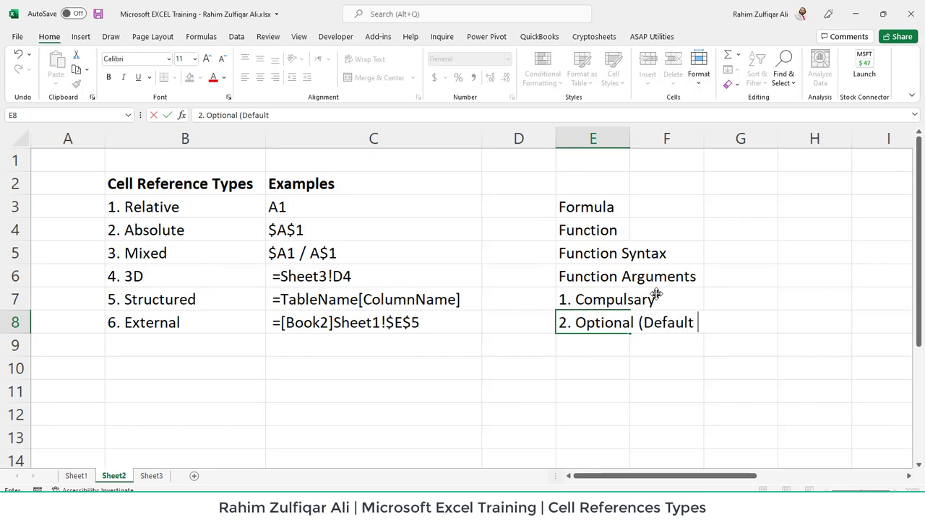
pyautogui.write('Value)')
pyautogui.press('Return')
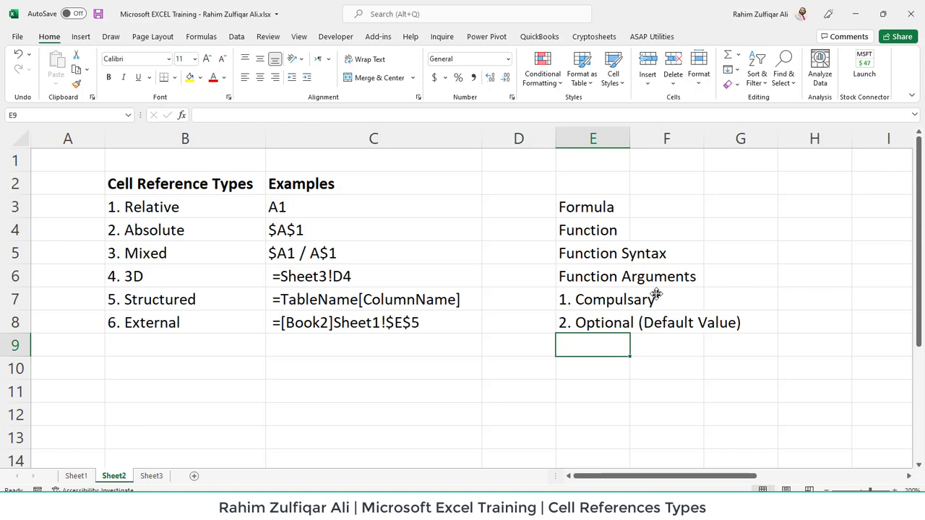
pyautogui.write('=IF(')
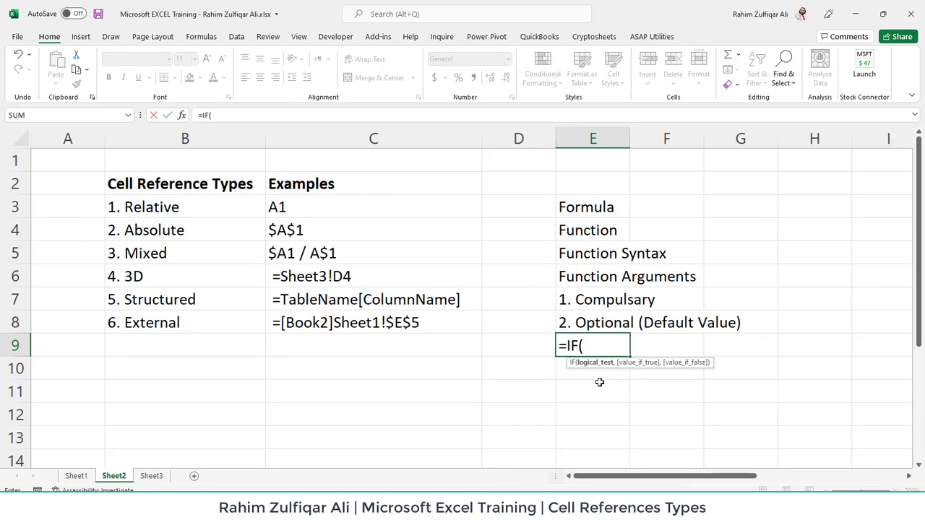
# Cancel the =IF( entry in E9, then navigate up to cell E2.
pyautogui.press('Escape')
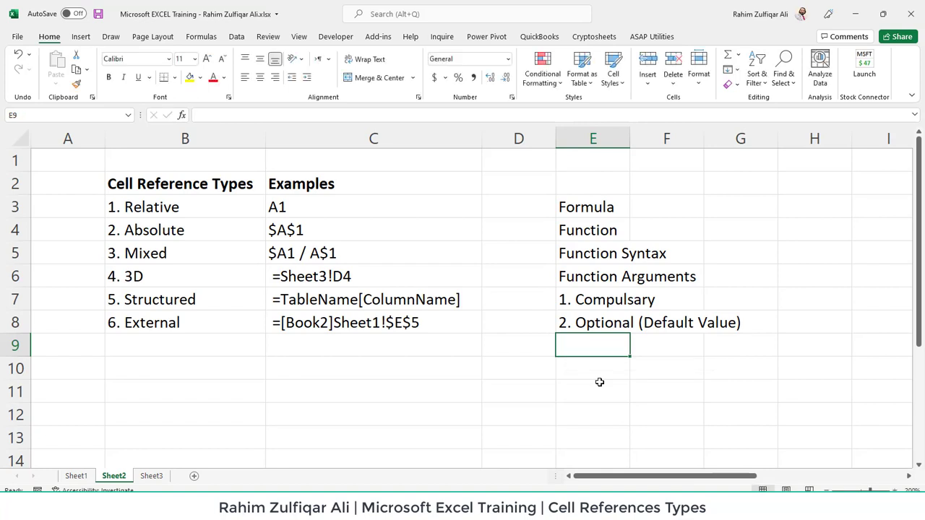
pyautogui.press('Left')
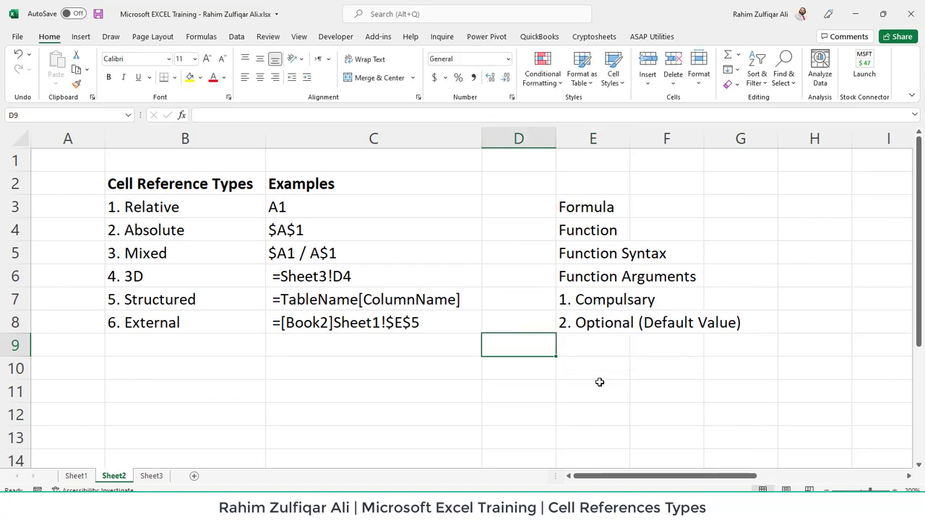
pyautogui.press('Left')
pyautogui.press('Left')
pyautogui.press('Up')
pyautogui.press('Up')
pyautogui.press('Up')
pyautogui.press('Up')
pyautogui.press('Up')
pyautogui.press('Up')
pyautogui.press('Up')
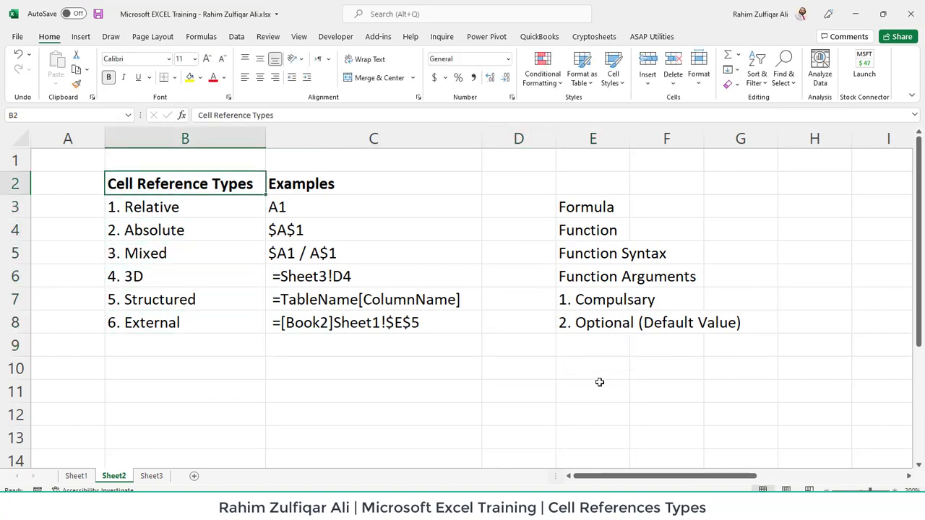
pyautogui.press('Right')
pyautogui.press('Right')
pyautogui.press('Right')
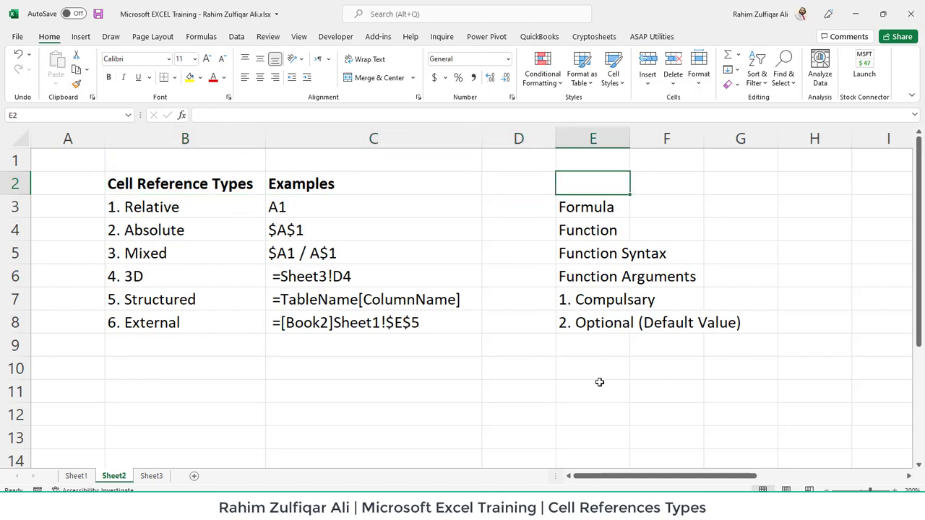